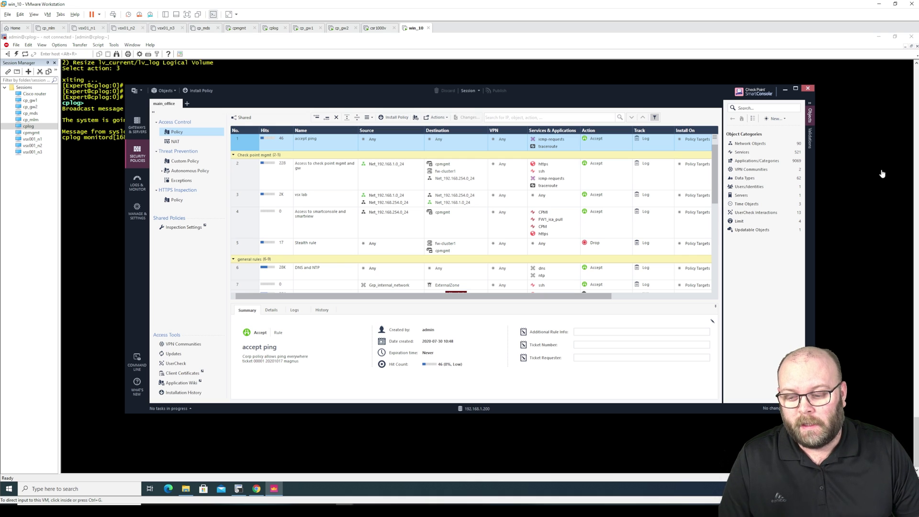
Log in to the cplog server's Gaia Portal with the admin account and its password.
click(535, 91)
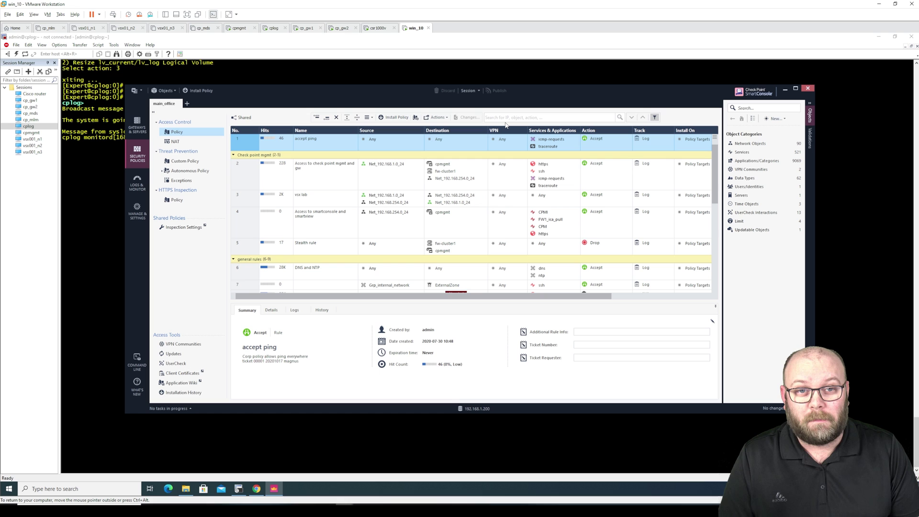
click(258, 491)
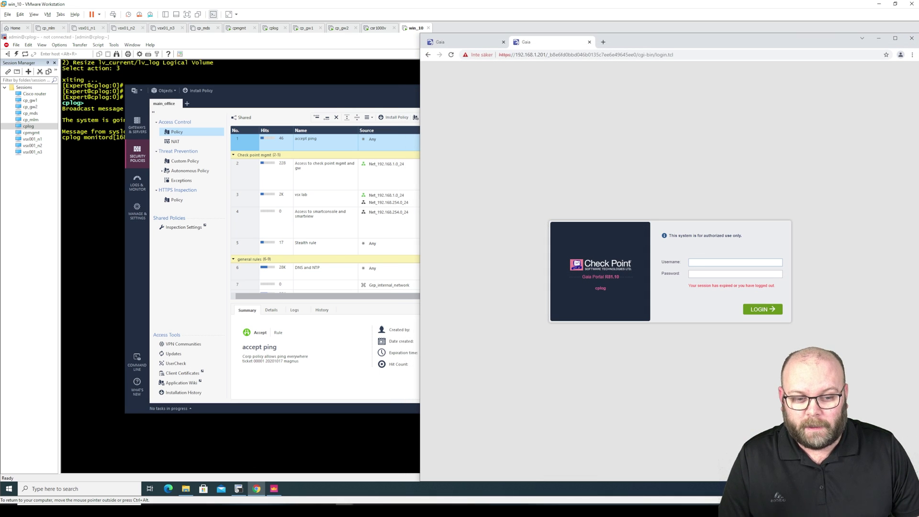
text(admin)
key(Tab)
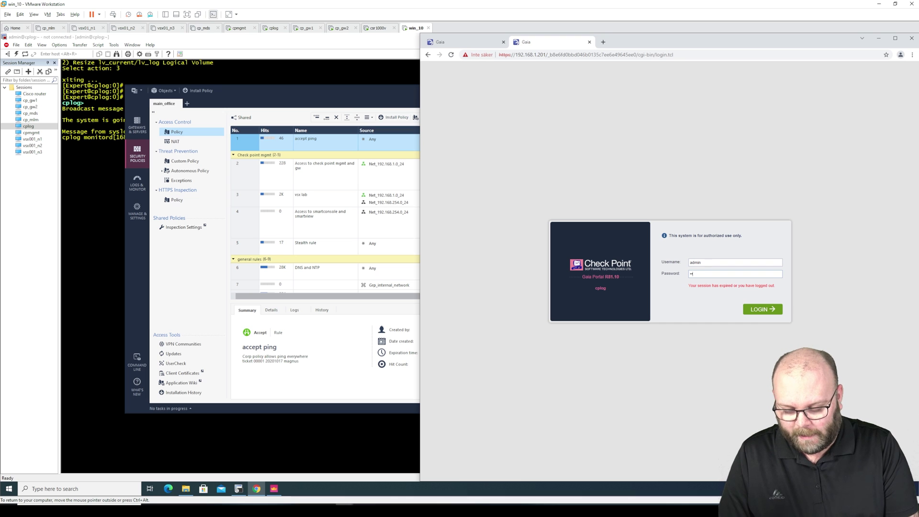
key(Return)
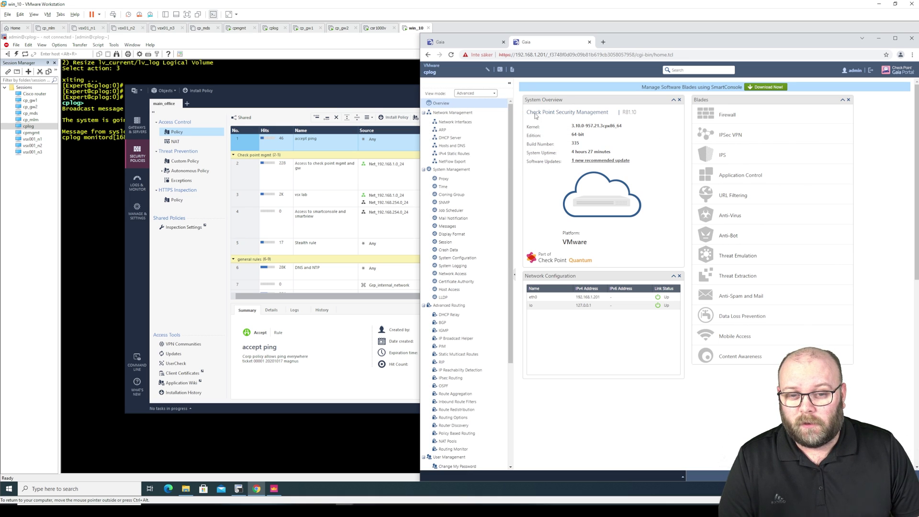
On the cpmgmt tab, load 192.168.1.200/smartconsole, correcting the misspelled path.
click(486, 44)
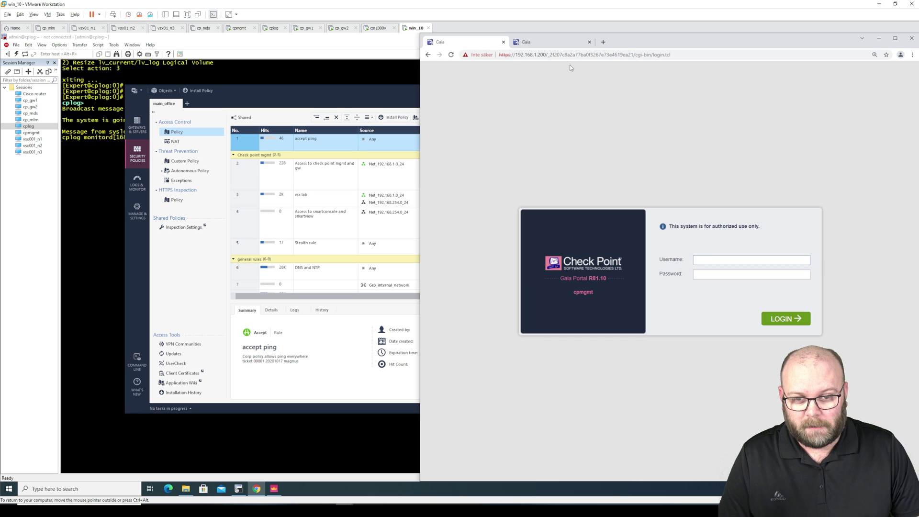
click(668, 55)
drag(669, 54, 546, 55)
text(samrtconsole)
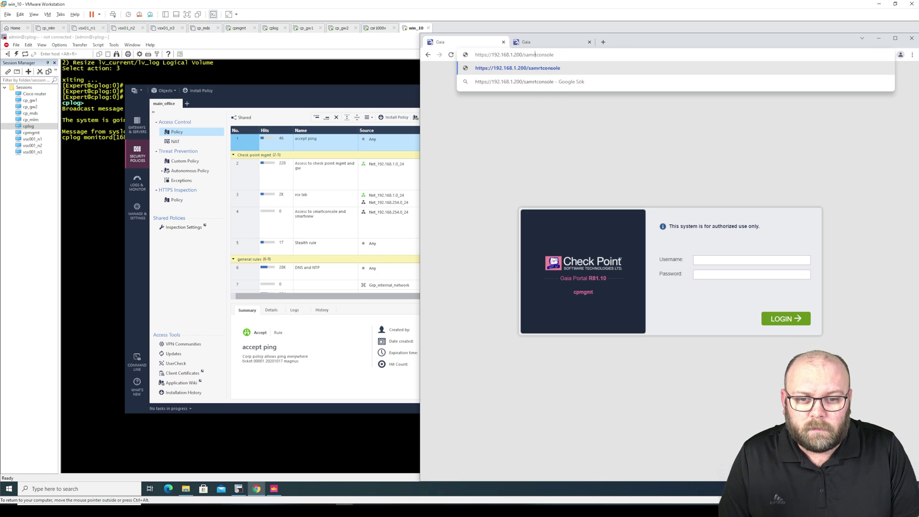
key(BackSpace)
key(BackSpace)
key(Delete)
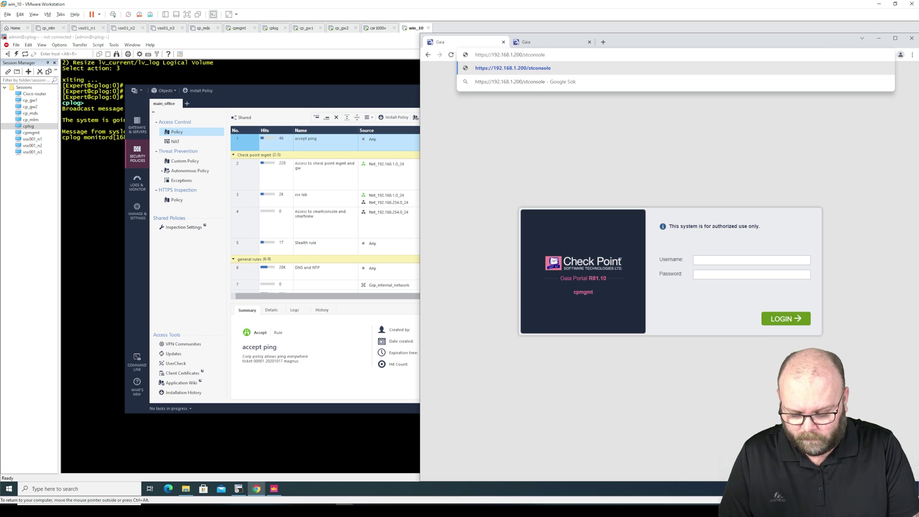
text(mar)
key(Return)
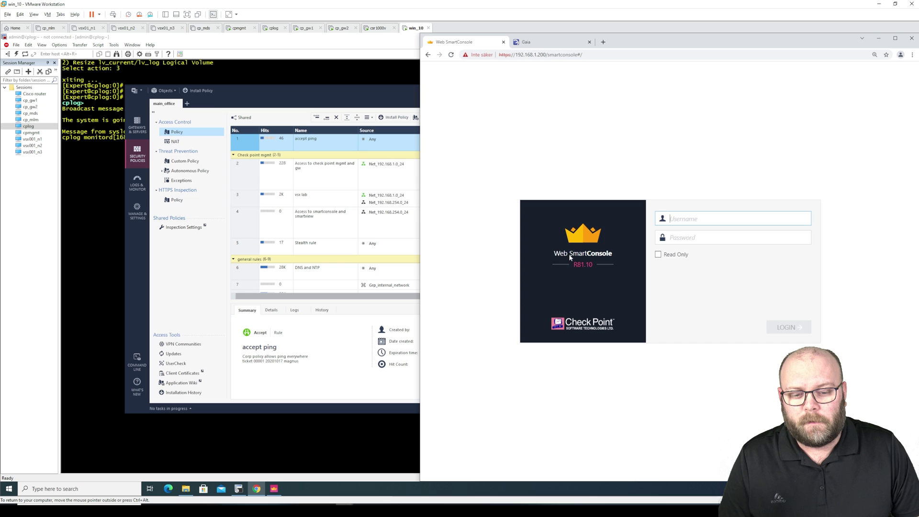
Sign in to Web SmartConsole with the admin username and its password.
text(admin)
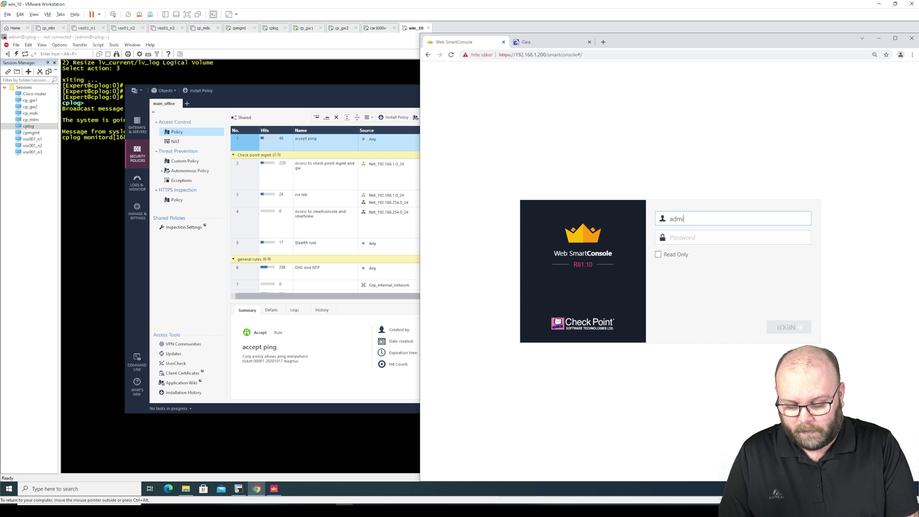
key(Tab)
text(vpn123)
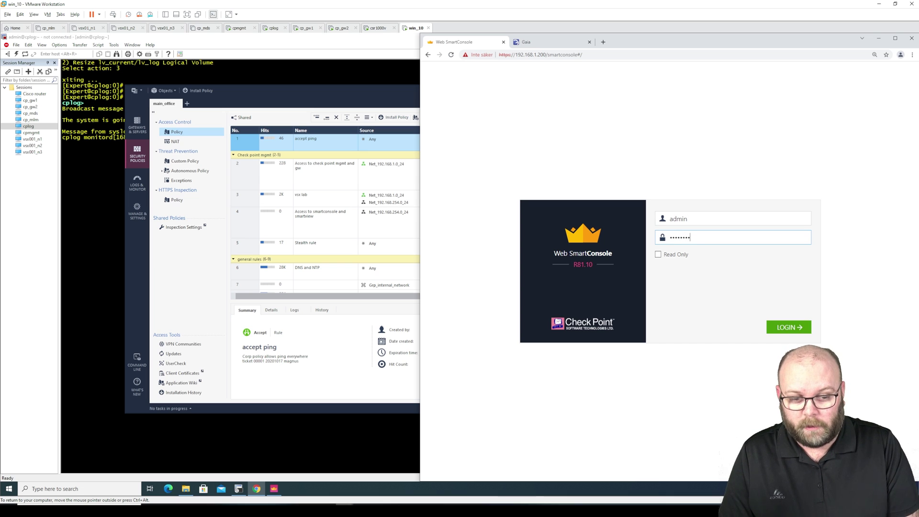
key(Return)
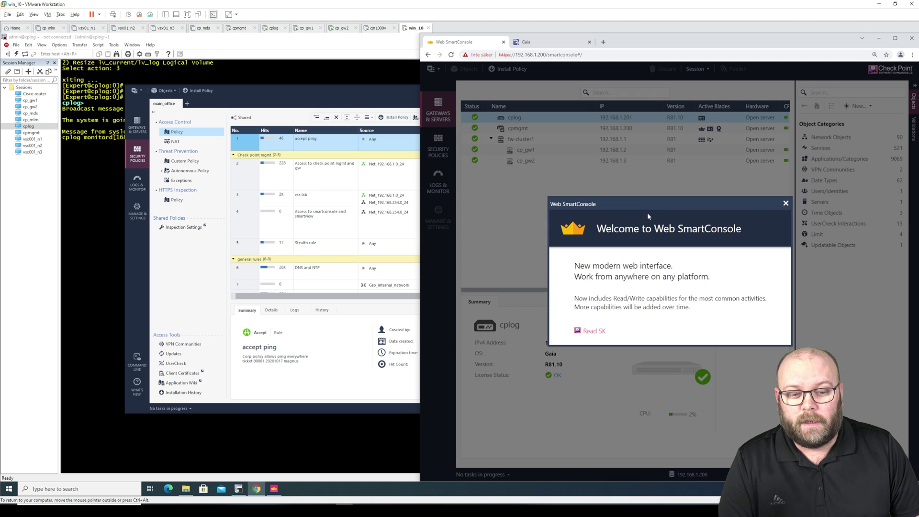
Move desktop SmartConsole aside, widen the Web SmartConsole browser, and close the Welcome dialog.
drag(322, 88, 228, 62)
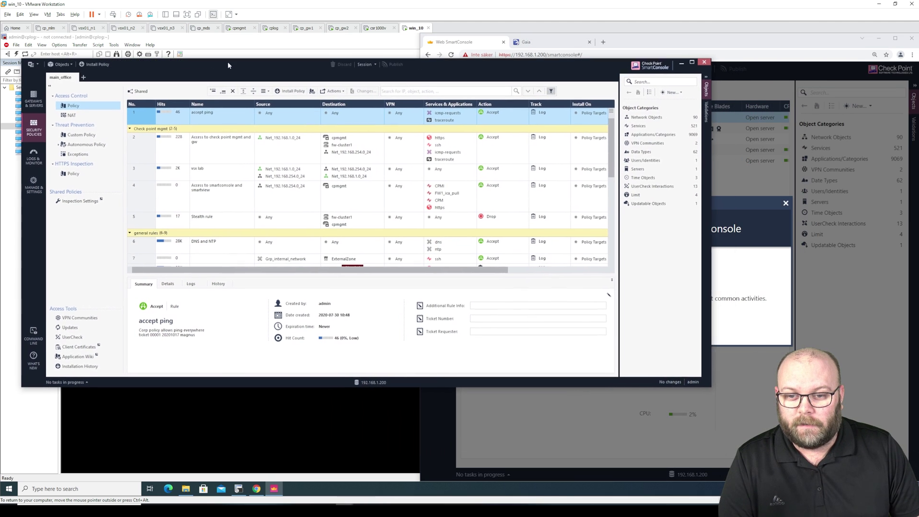
click(843, 283)
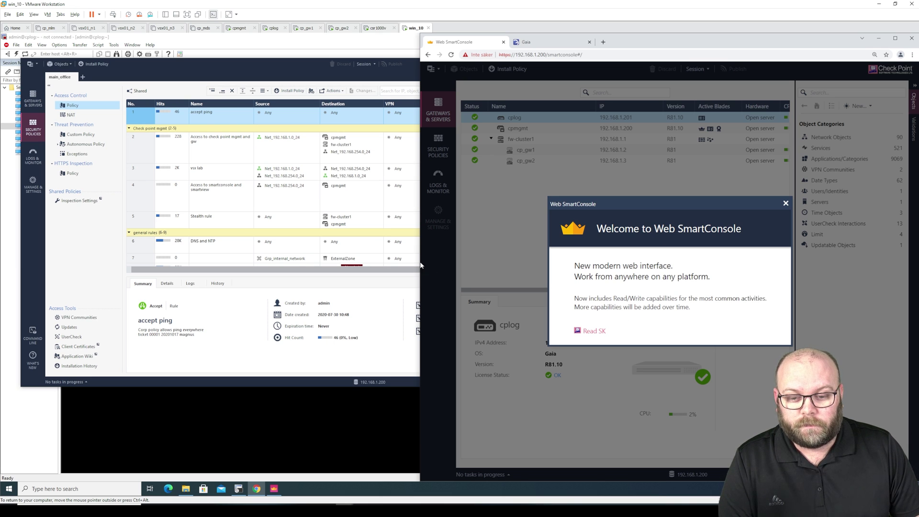
drag(417, 262, 201, 262)
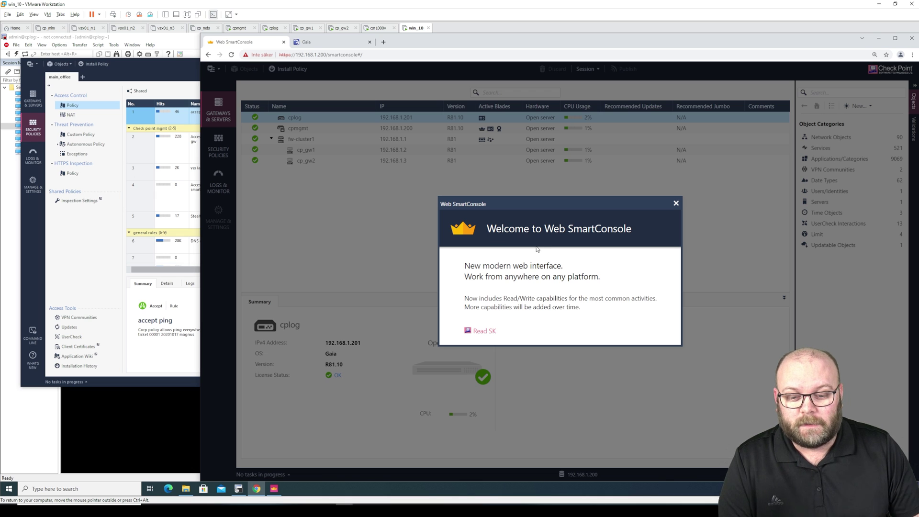
click(676, 203)
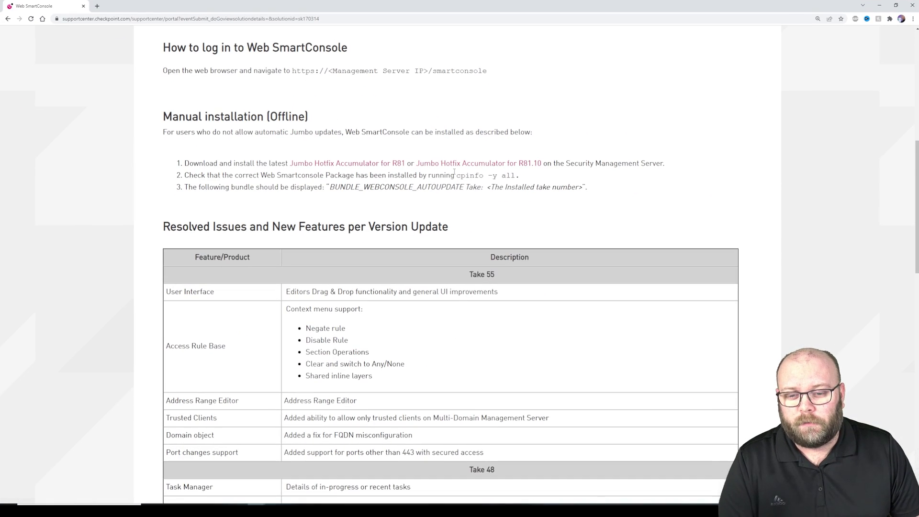
Review article sk170314 from its Solution ID down to Resolved Issues, then return to the VM.
scroll(432, 154, up, 7)
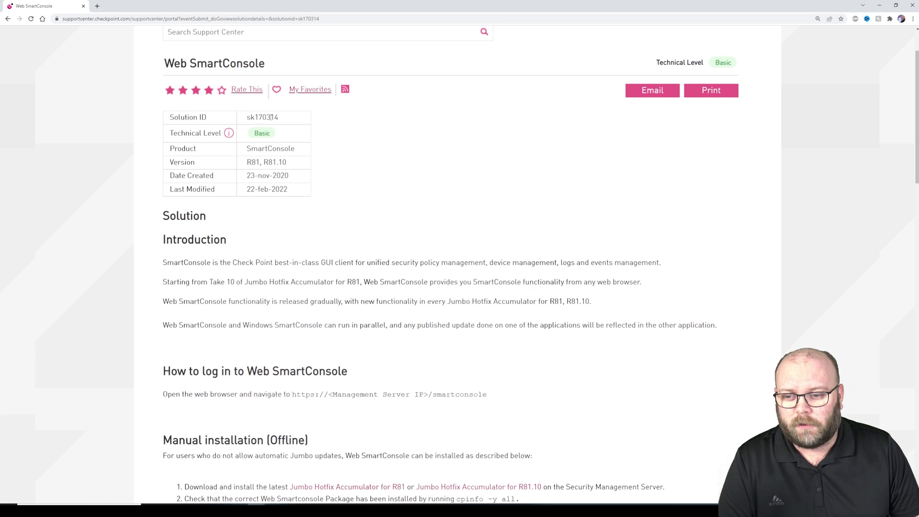
double_click(265, 117)
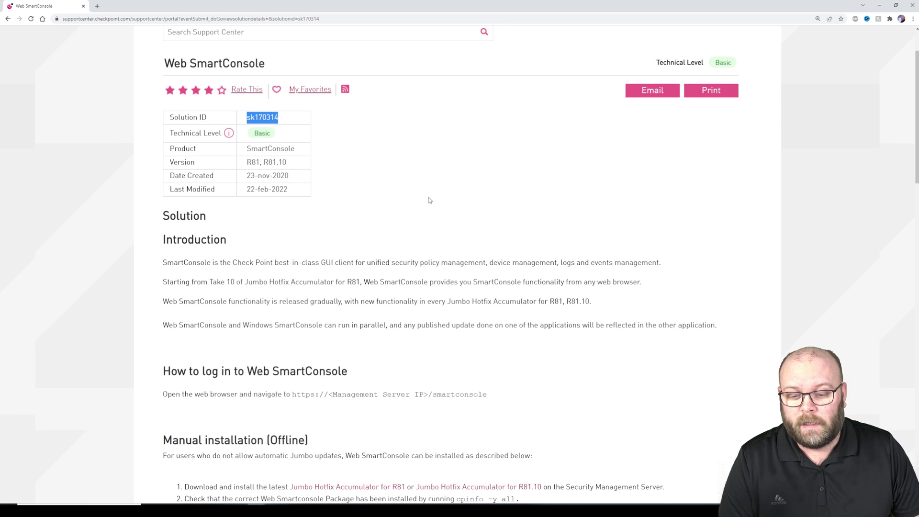
scroll(431, 201, down, 3)
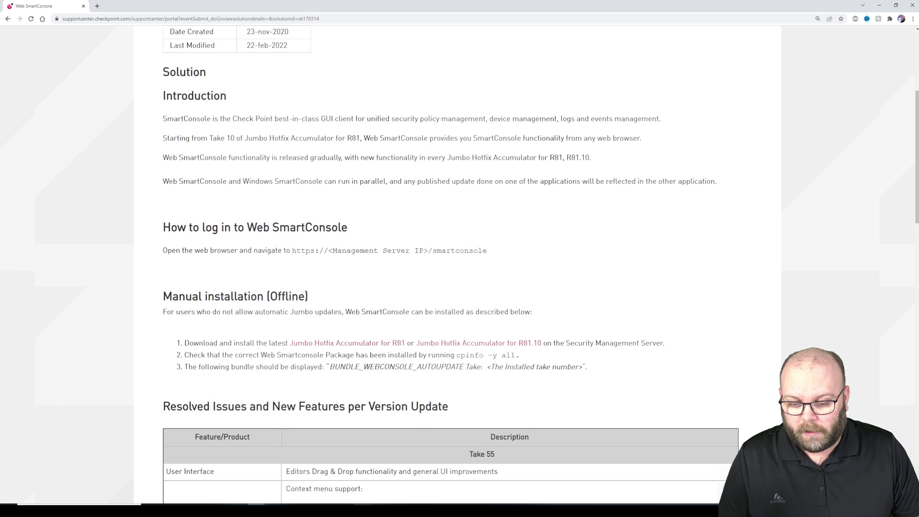
key(alt+Tab)
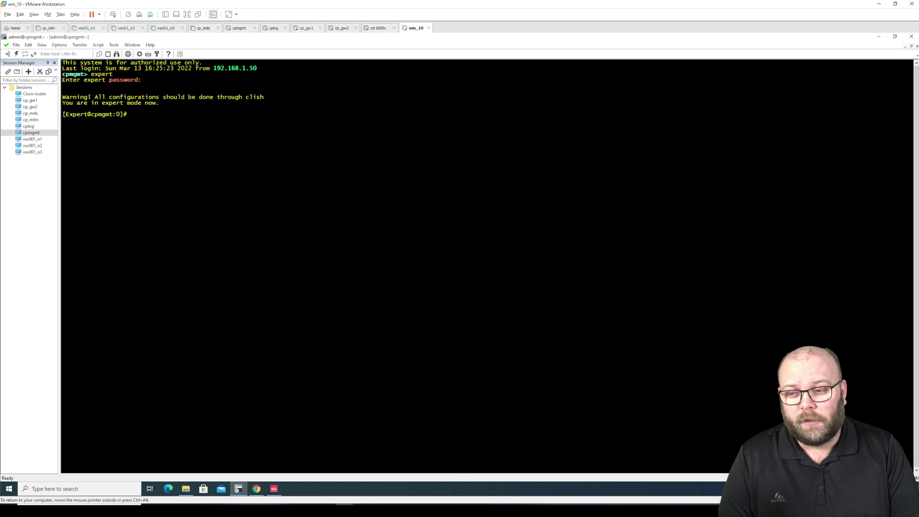
Run 'cpinfo -y all' and highlight the BUNDLE_WEBCONSOLE_AUTOUPDATE Take 48 line.
text(cp)
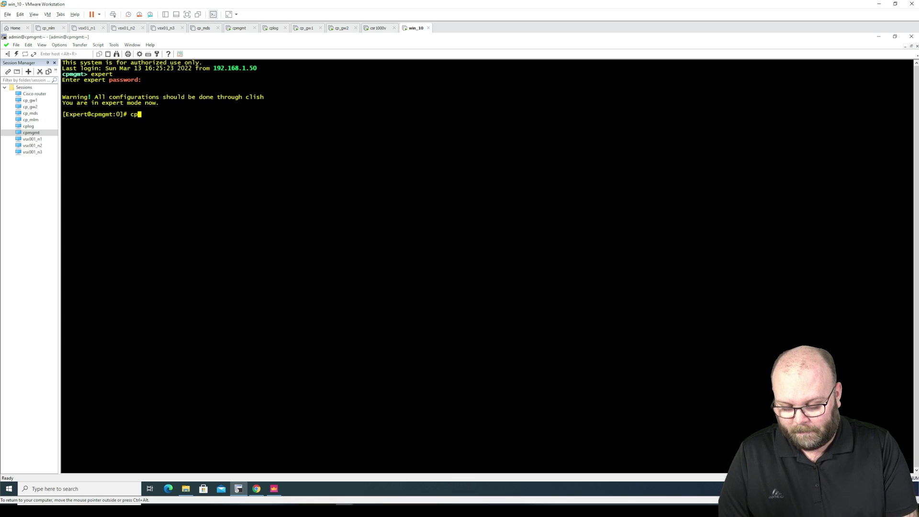
text(info -)
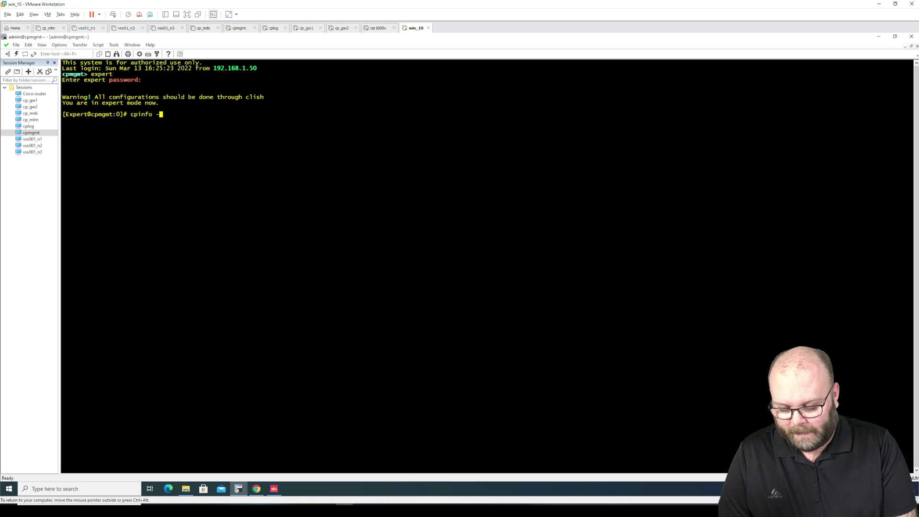
text(y all)
key(Return)
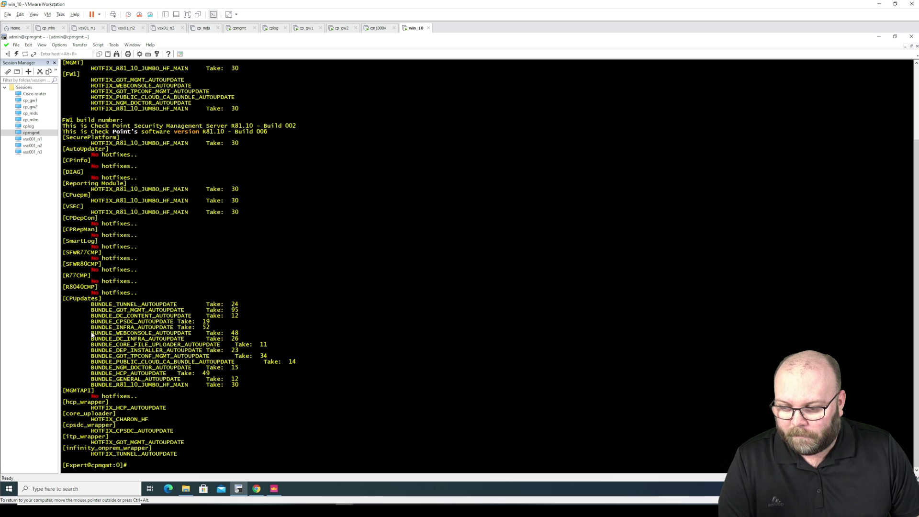
drag(91, 333, 242, 334)
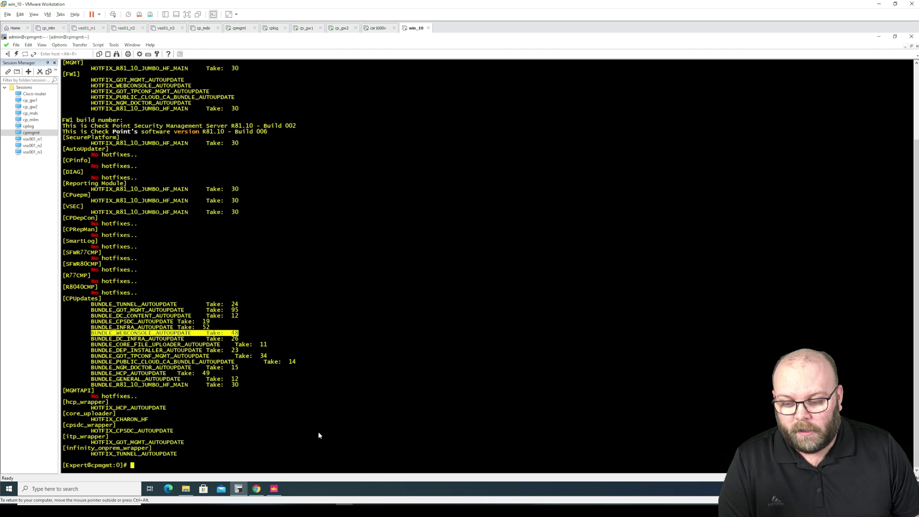
Scroll sk170314 to the release-notes table, marking the Take 48 rows and the Take 55 heading.
mouse_move(257, 488)
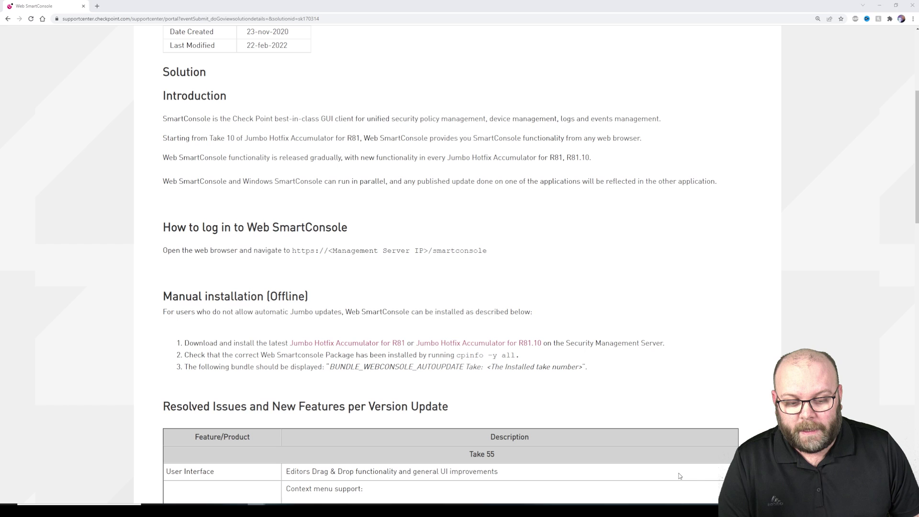
click(676, 477)
scroll(525, 195, down, 5)
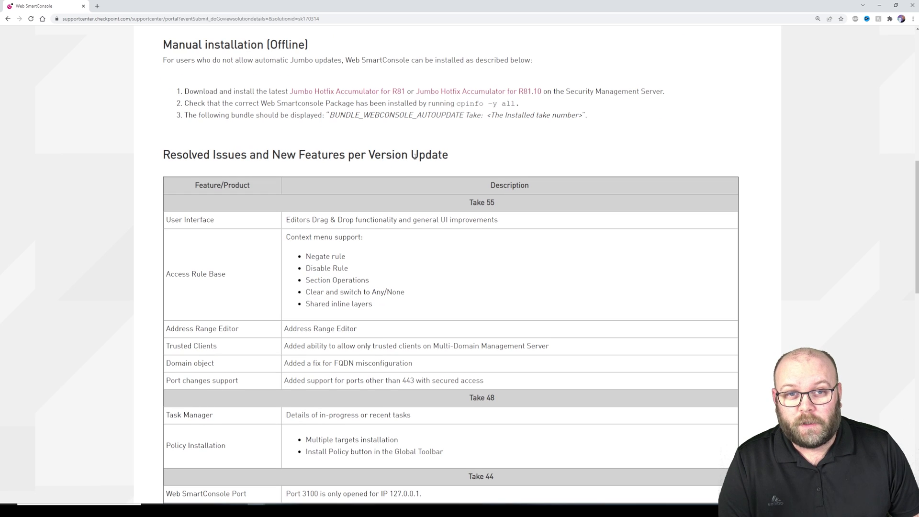
scroll(451, 290, down, 2)
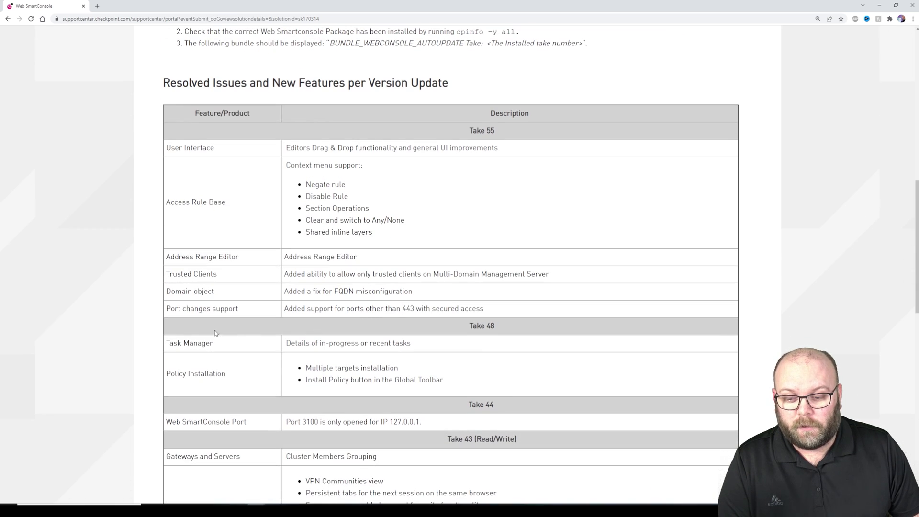
drag(165, 334, 476, 381)
click(476, 382)
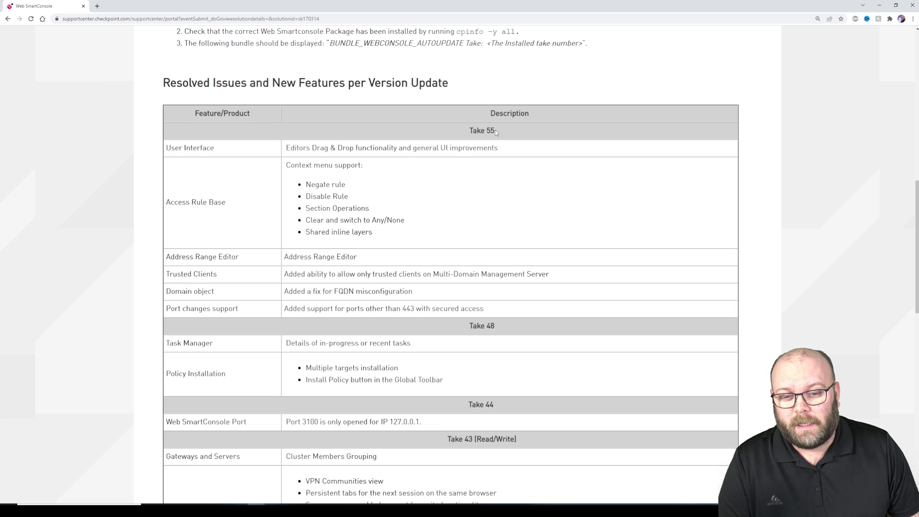
drag(495, 133, 469, 131)
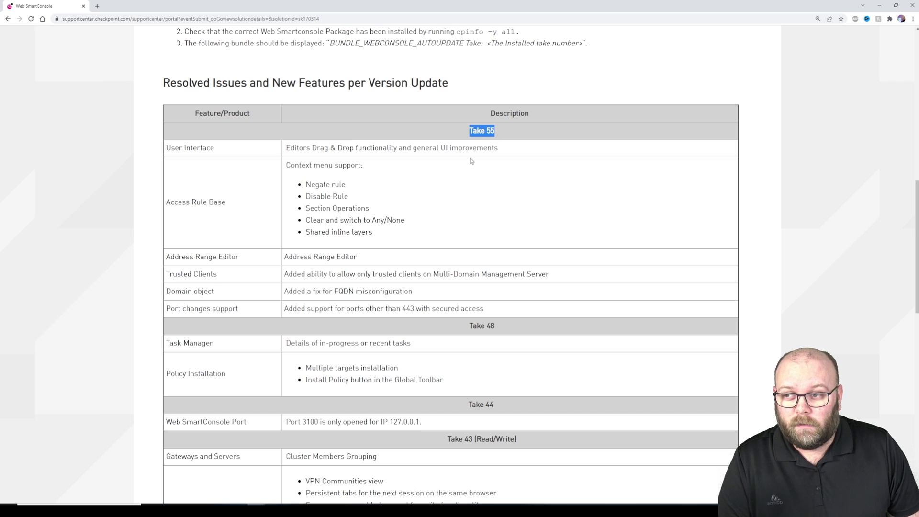
Search 'check point r81.10' jumbo hotfix in a new tab and open article sk175186.
click(98, 7)
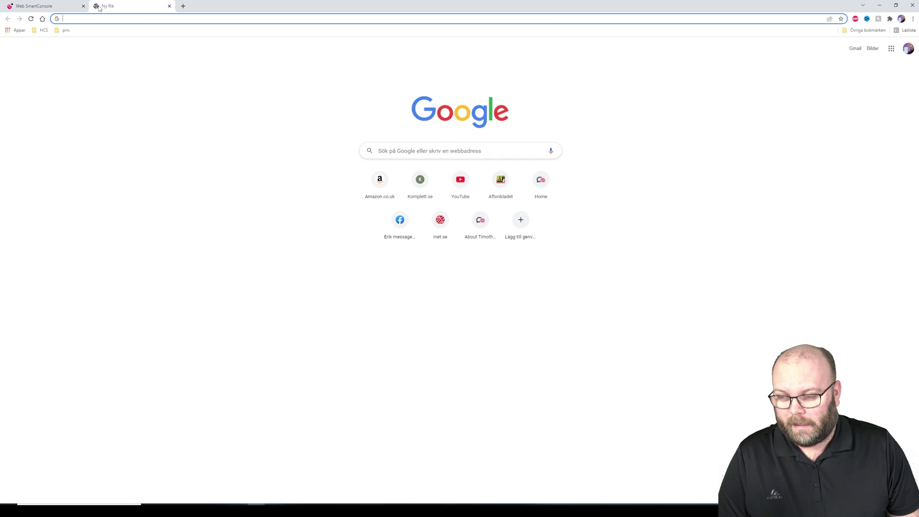
text(check point r81)
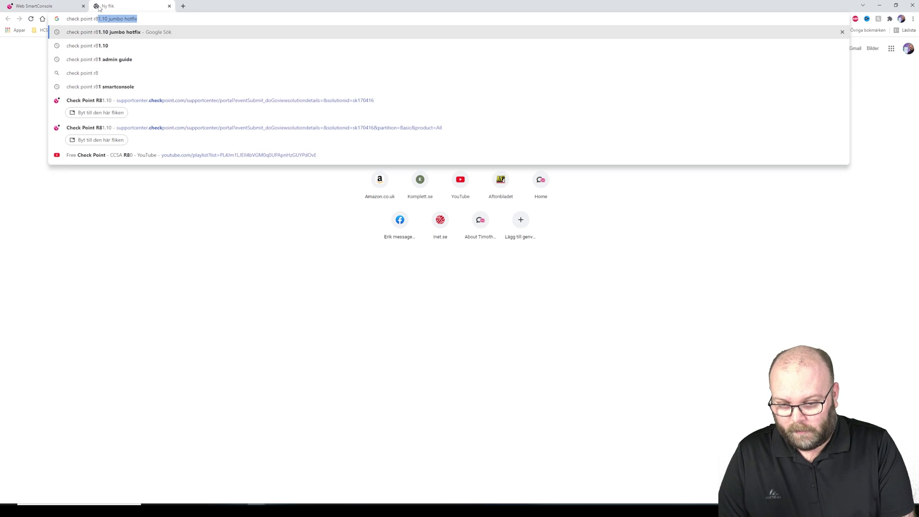
text(.10)
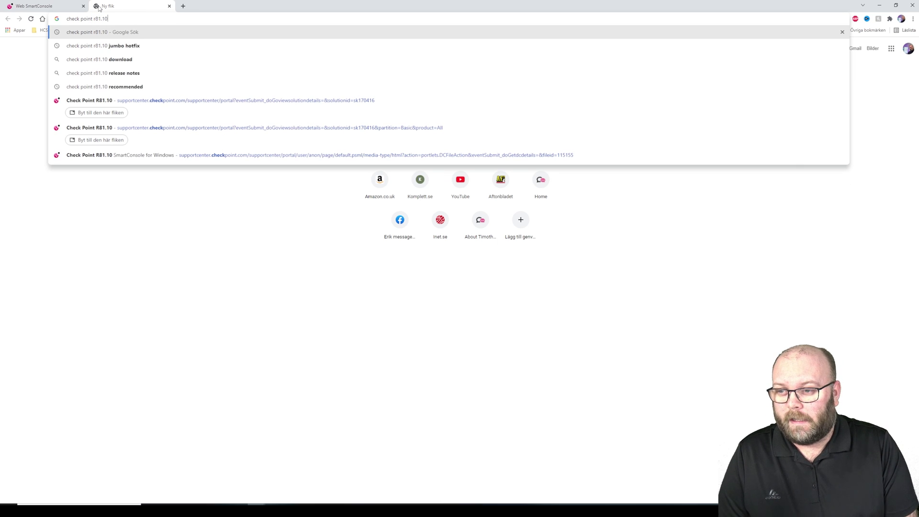
key(Down)
key(Return)
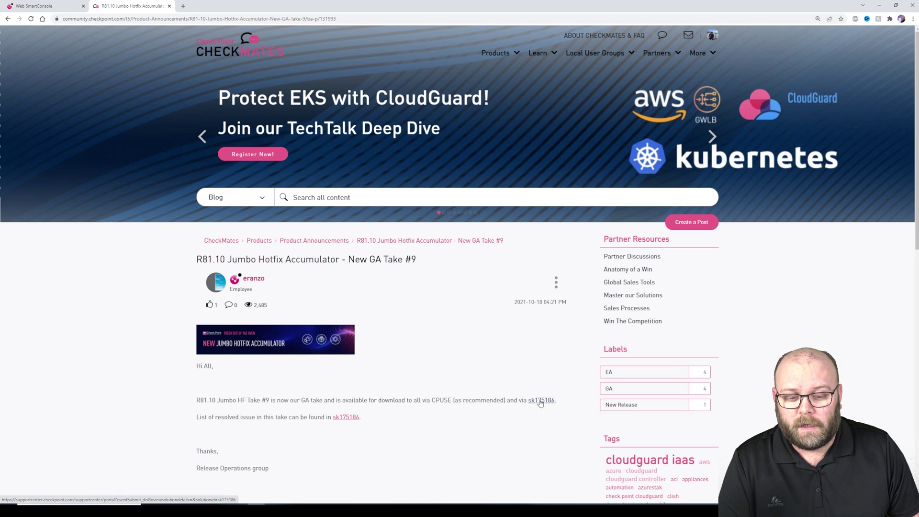
click(541, 400)
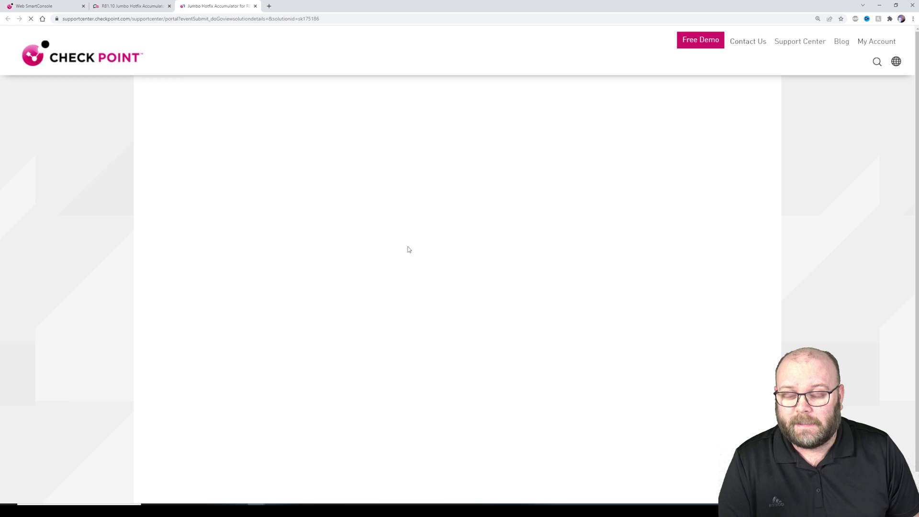
Find 'web' in sk175186 to locate the Web SmartConsole Take 55 entry under Take 38.
scroll(439, 242, down, 8)
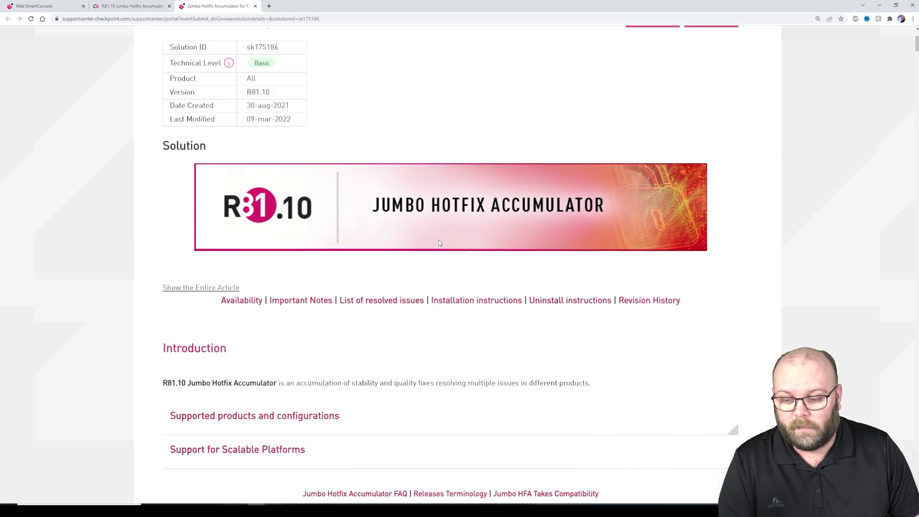
scroll(440, 243, down, 15)
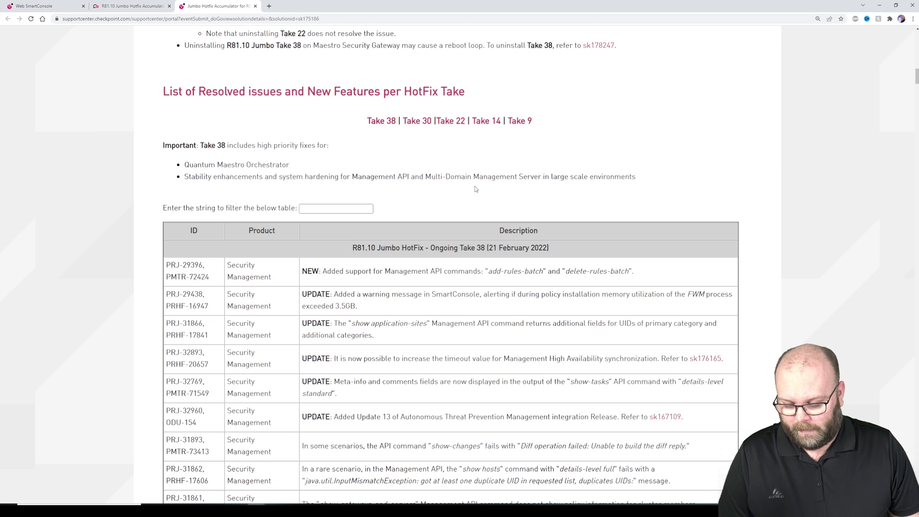
key(ctrl+f)
text(web)
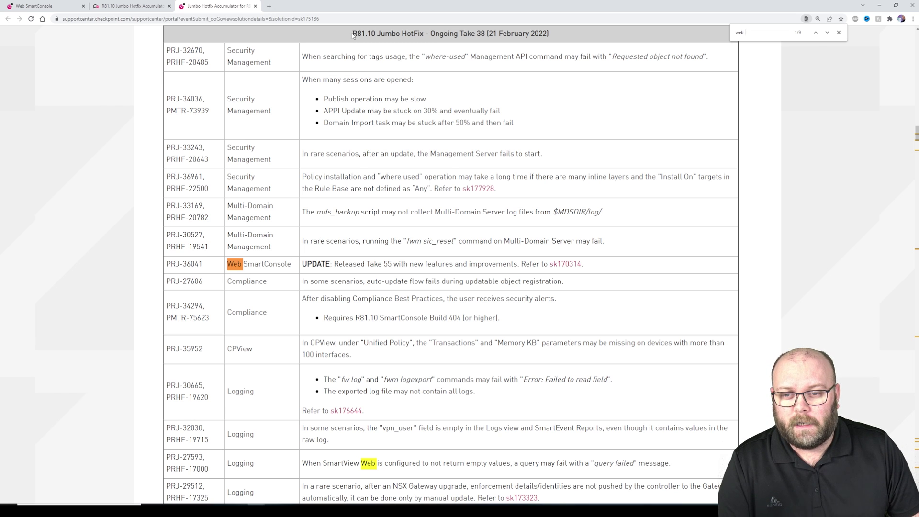
drag(353, 34, 499, 34)
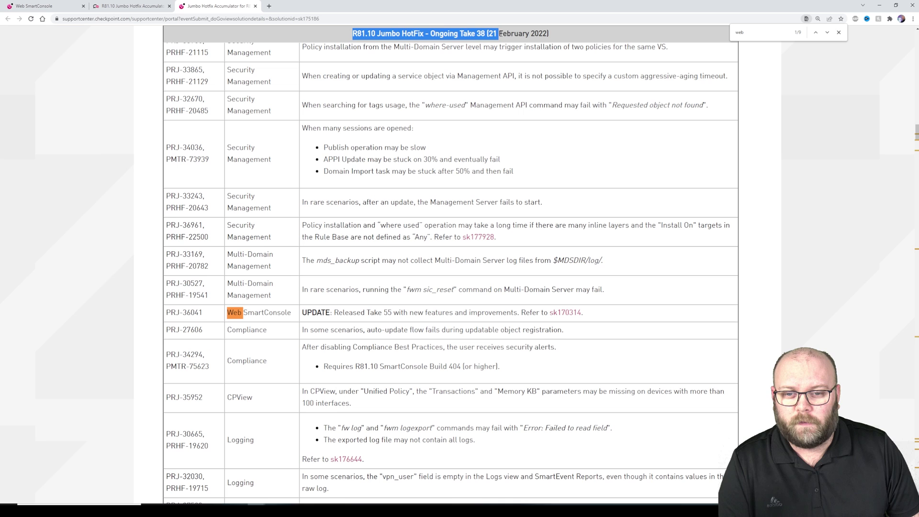
click(780, 119)
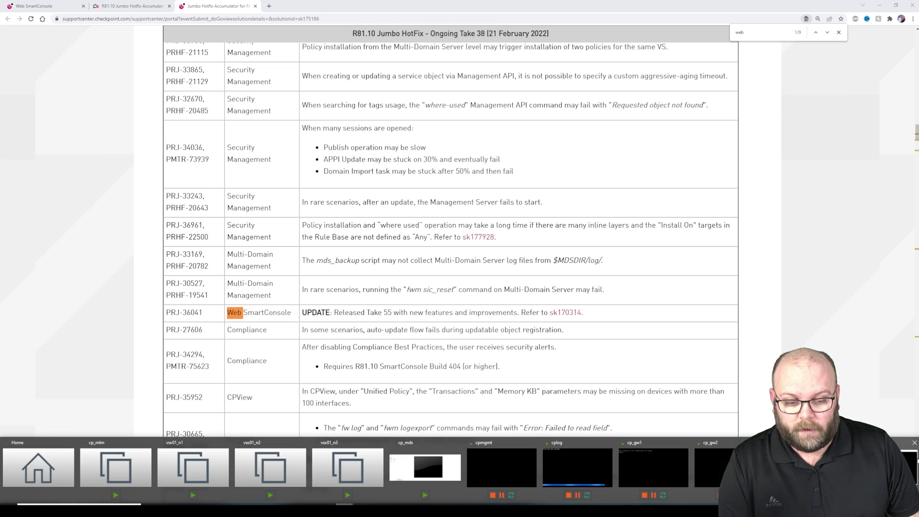
Back in SecureCRT, highlight the BUNDLE_WEBCONSOLE_AUTOUPDATE take number showing Take 48.
click(910, 466)
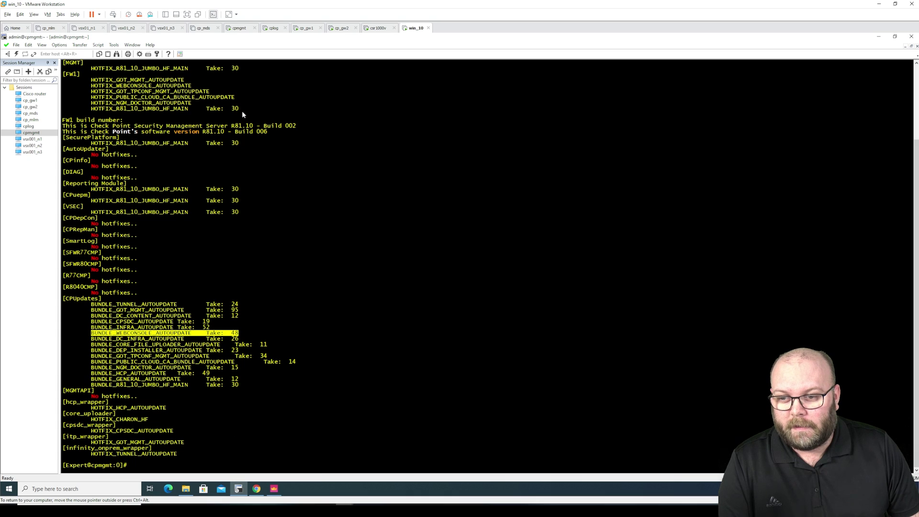
drag(240, 109, 212, 110)
click(214, 112)
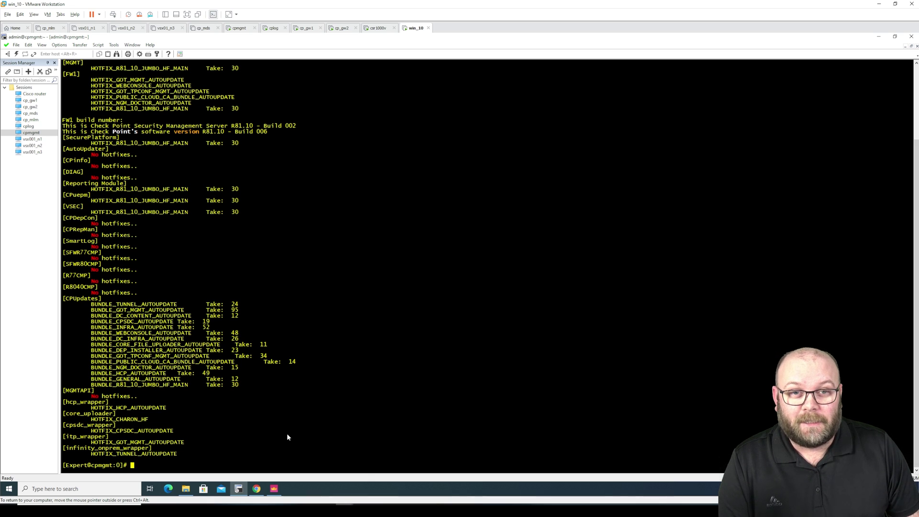
Open the main_office Access Control policy in Web SmartConsole and widen the window for more columns.
click(257, 488)
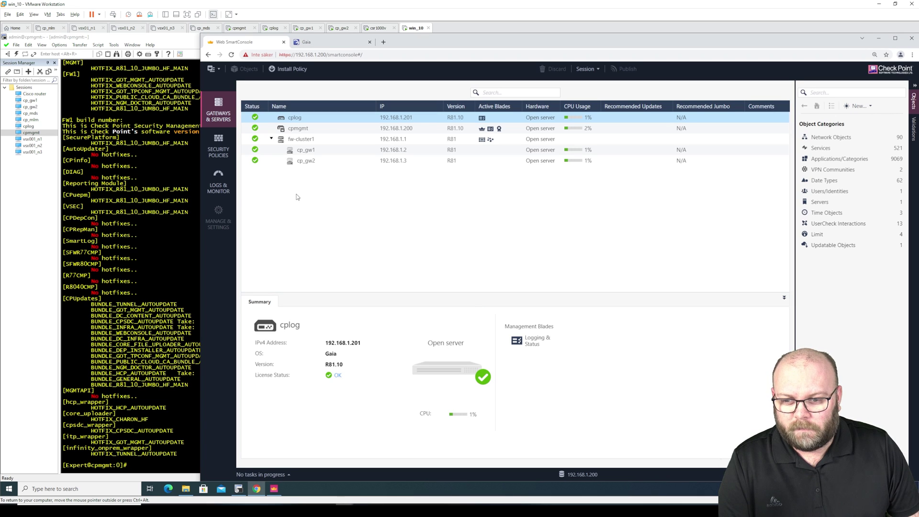
click(225, 144)
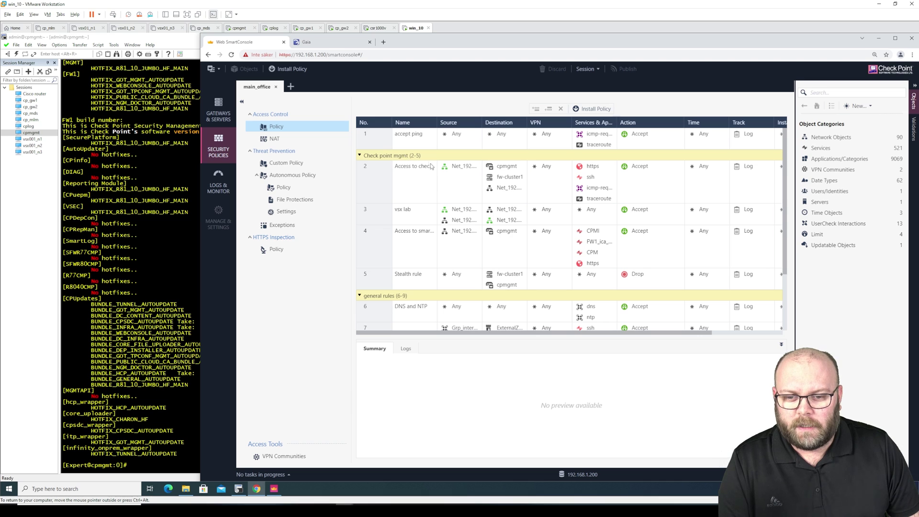
click(401, 125)
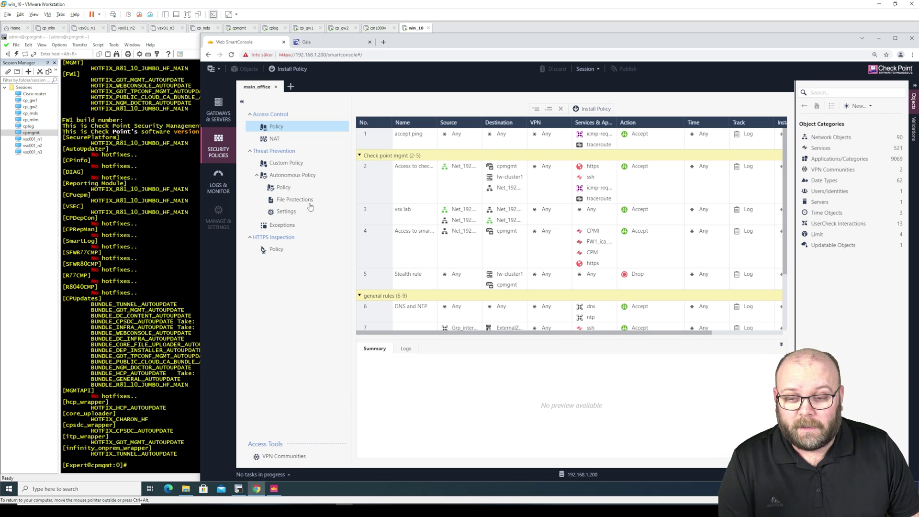
drag(199, 259, 45, 259)
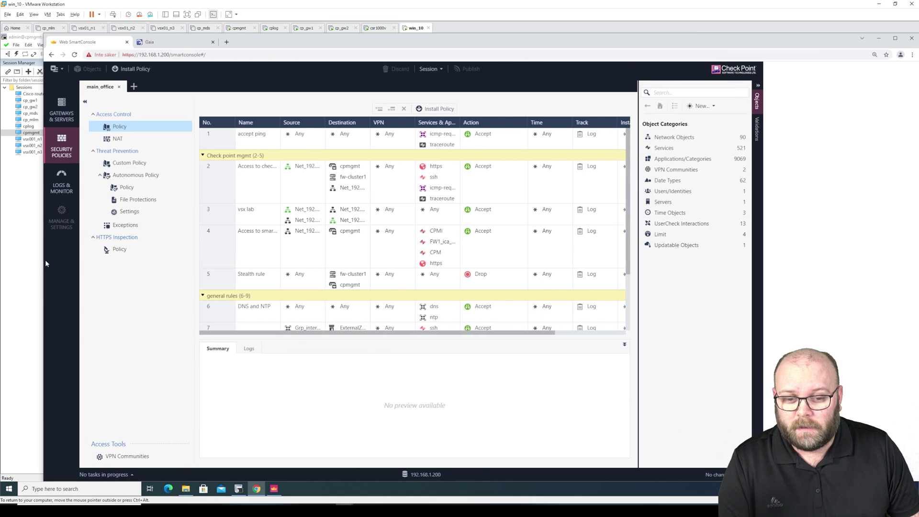
Inspect rules 2 and 3 (vsx lab), browsing rule 3's destination objects without changes.
mouse_move(484, 165)
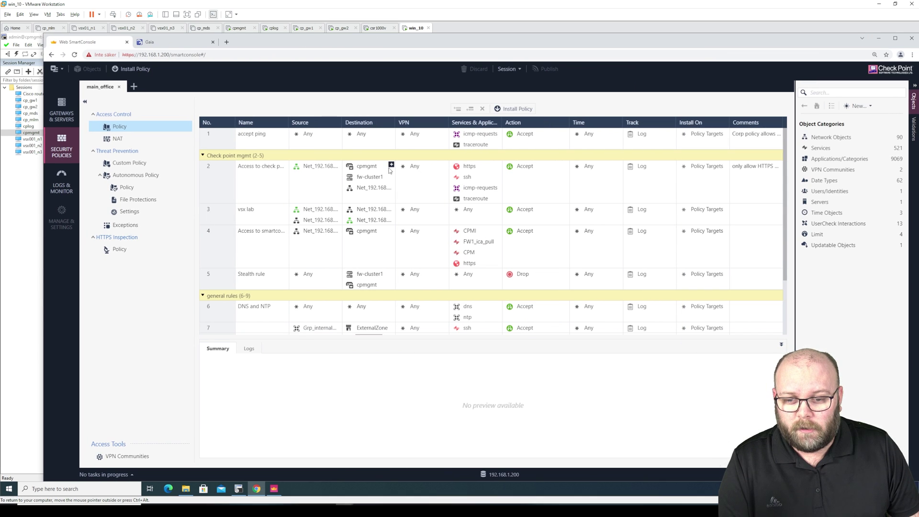
click(353, 167)
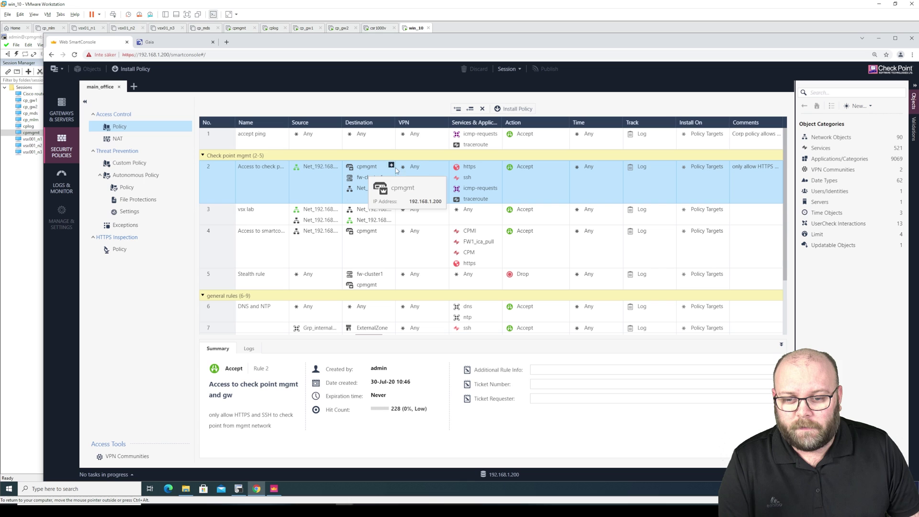
mouse_move(357, 193)
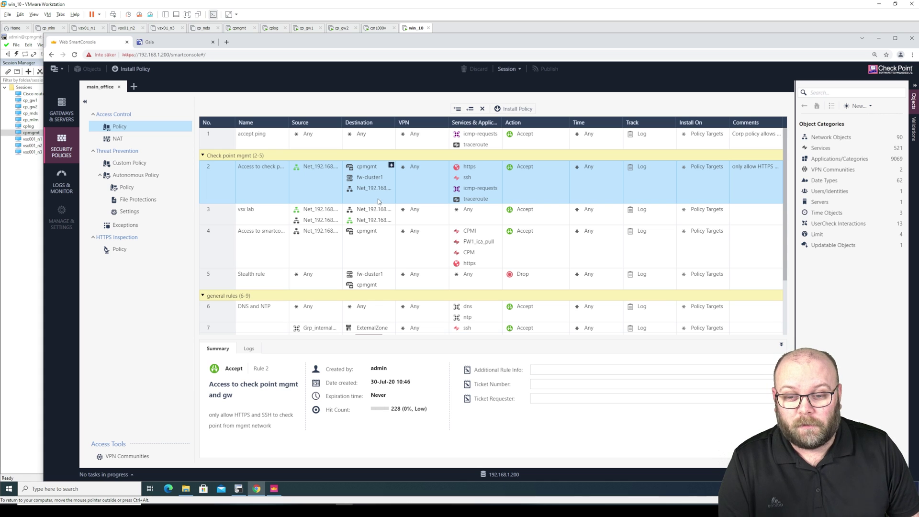
click(386, 211)
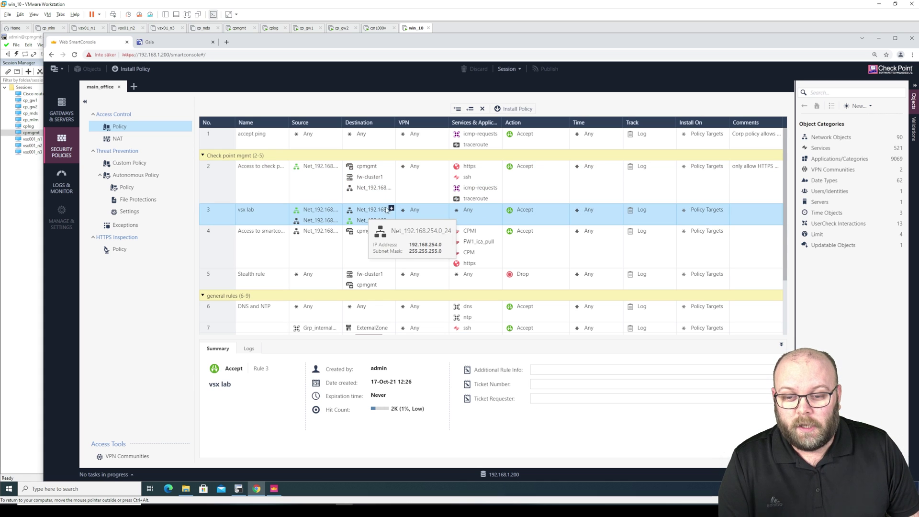
click(391, 209)
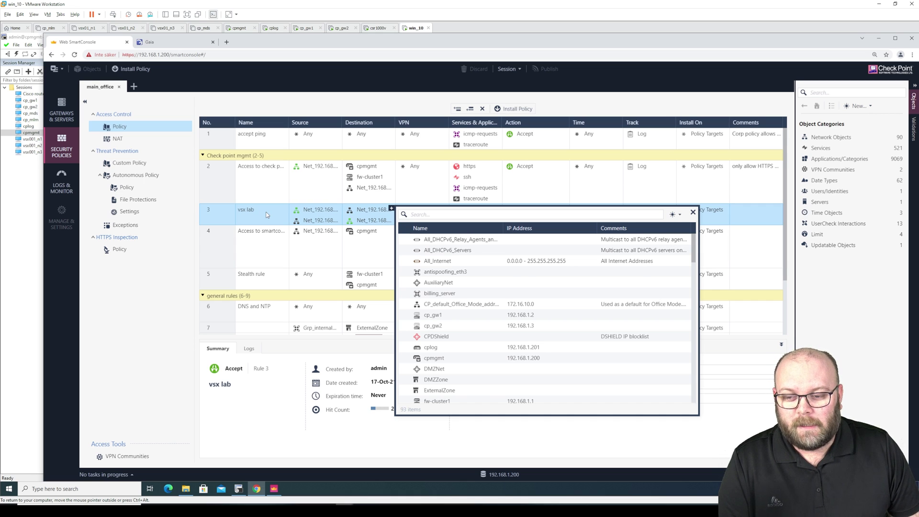
key(Escape)
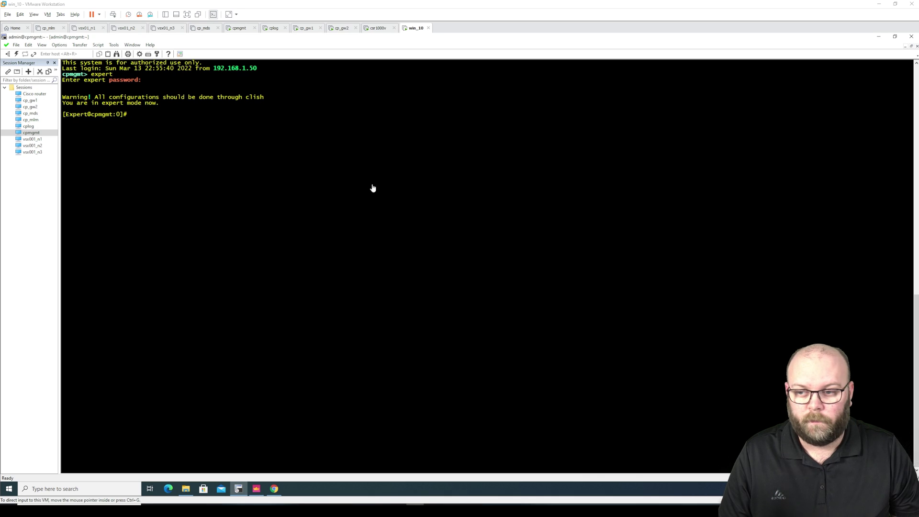
Rerun 'cpinfo -y all' and highlight Take 38 and BUNDLE_WEBCONSOLE_AUTOUPDATE Take 55.
click(364, 181)
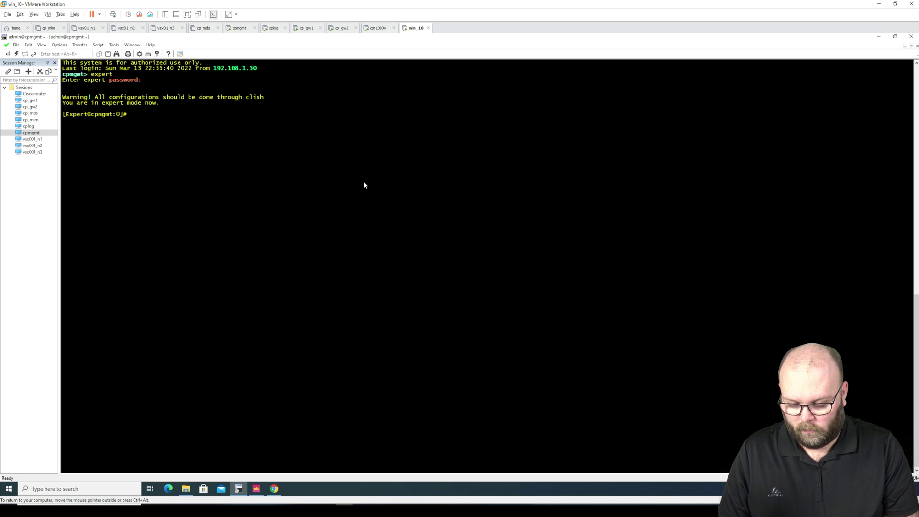
text(cpinfo -y all)
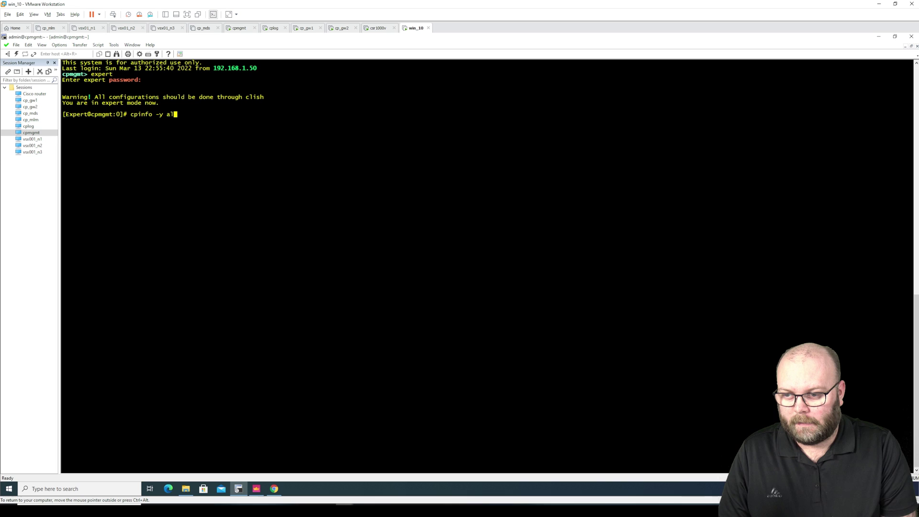
key(Return)
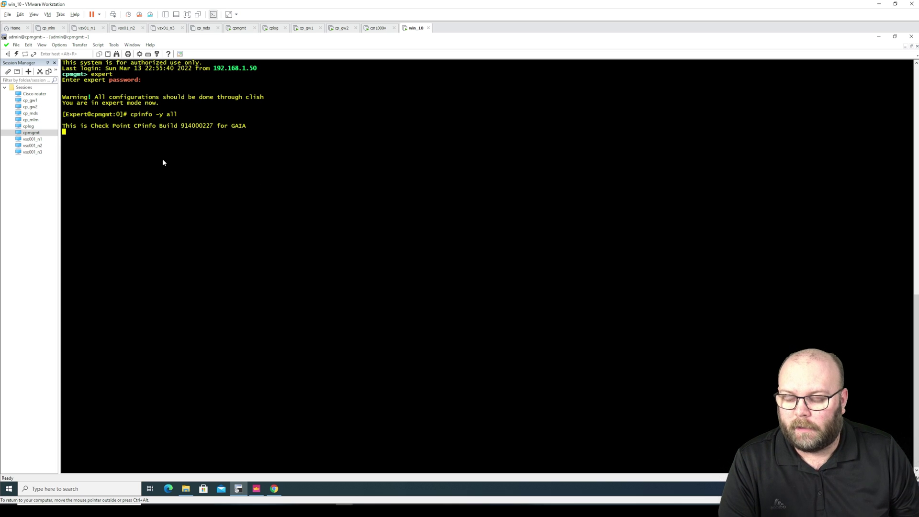
drag(236, 156, 222, 155)
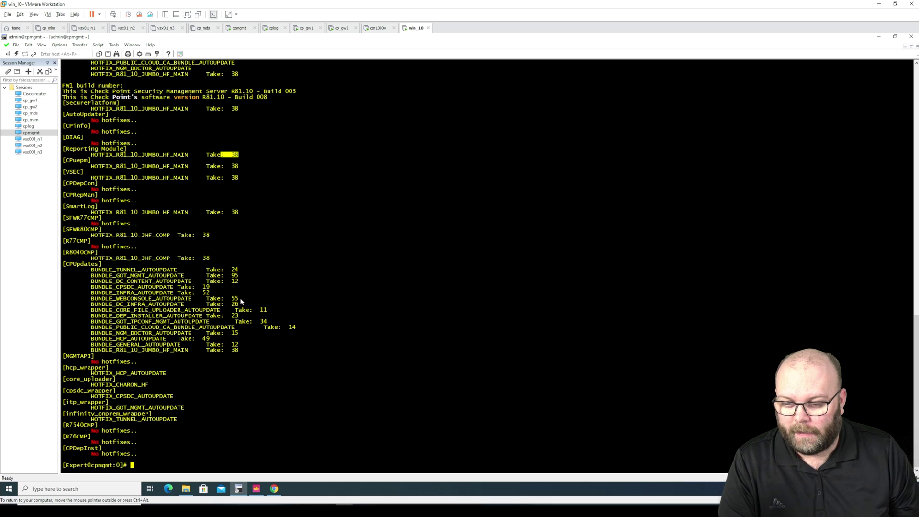
drag(238, 300, 94, 300)
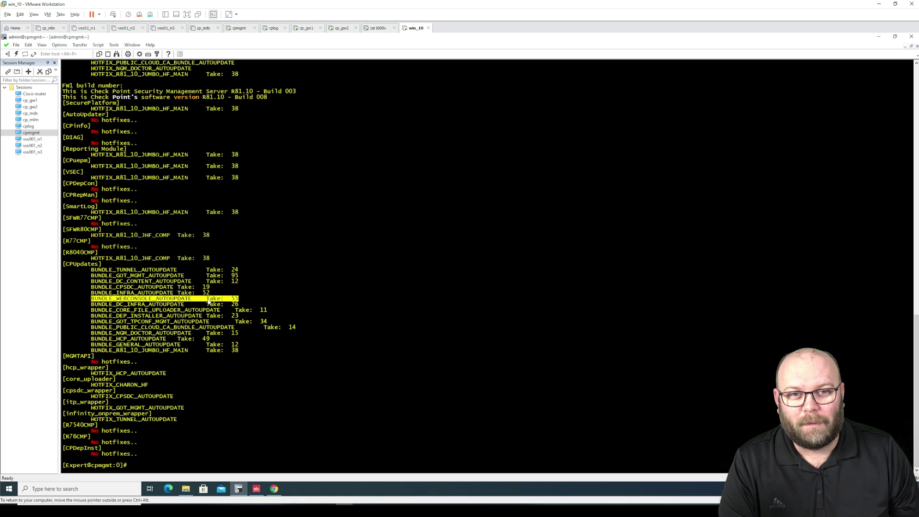
In Chrome, change the Gaia portal address path to /smartconsole and load it.
click(277, 489)
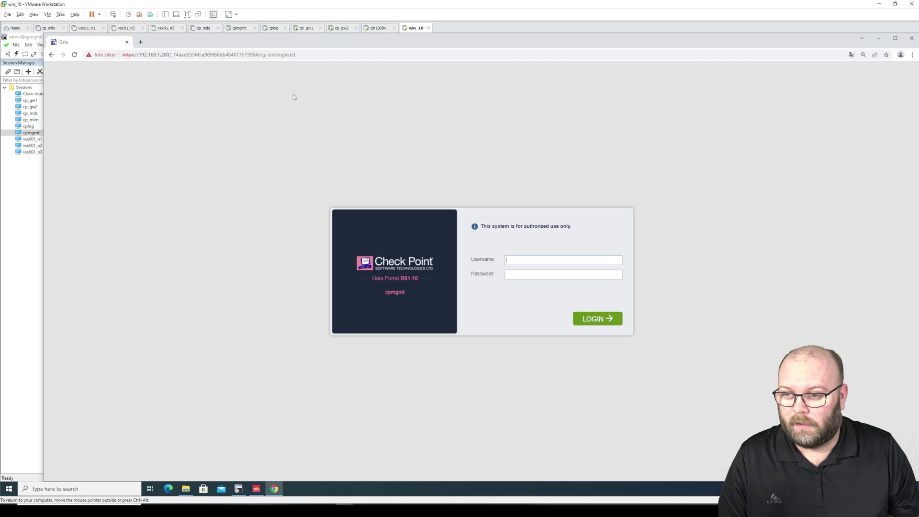
click(294, 55)
drag(295, 55, 164, 55)
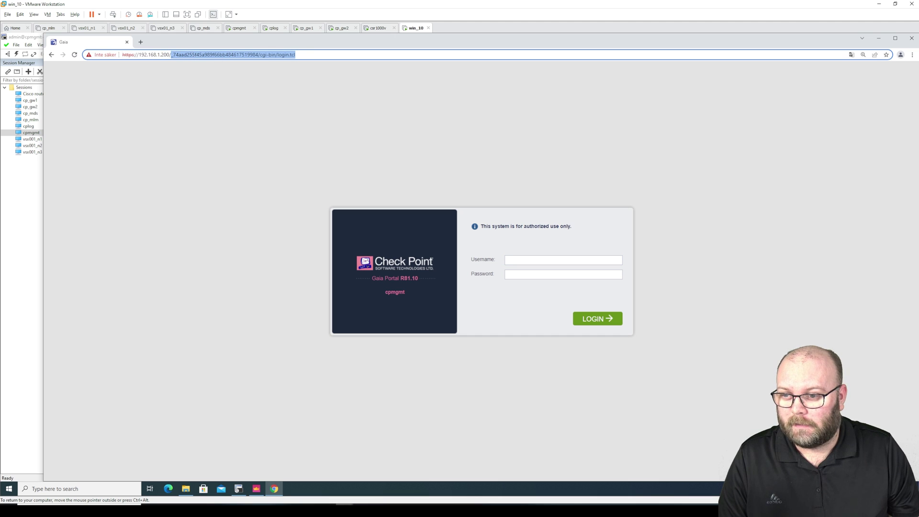
text(smartconsole)
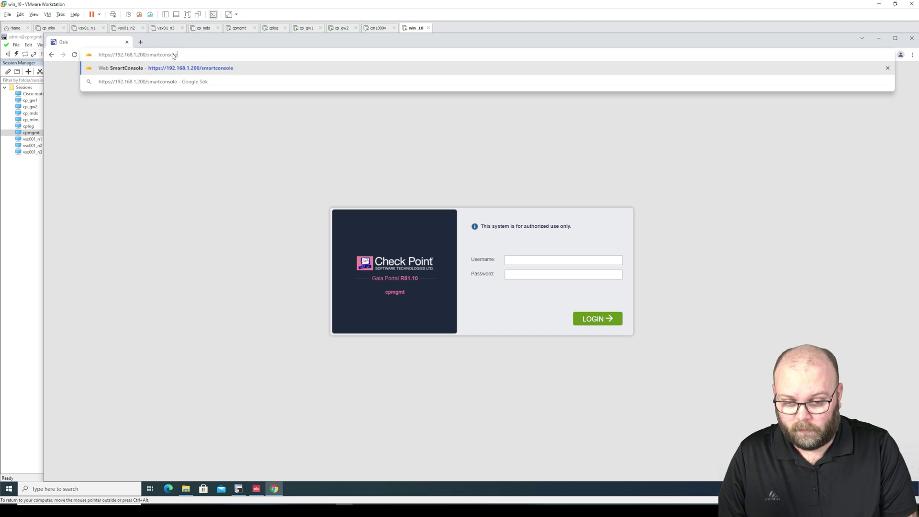
key(Return)
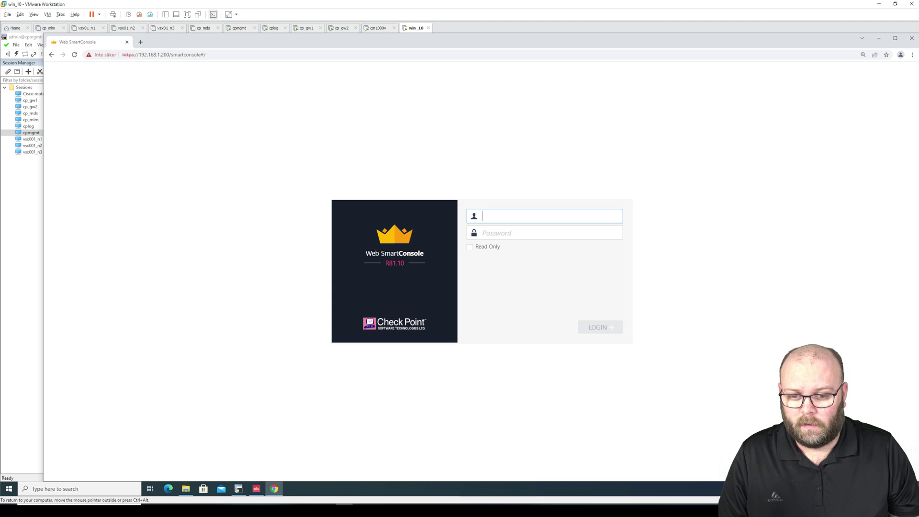
Log in to Web SmartConsole as admin with the account password.
text(admin)
key(Tab)
text(vpn1)
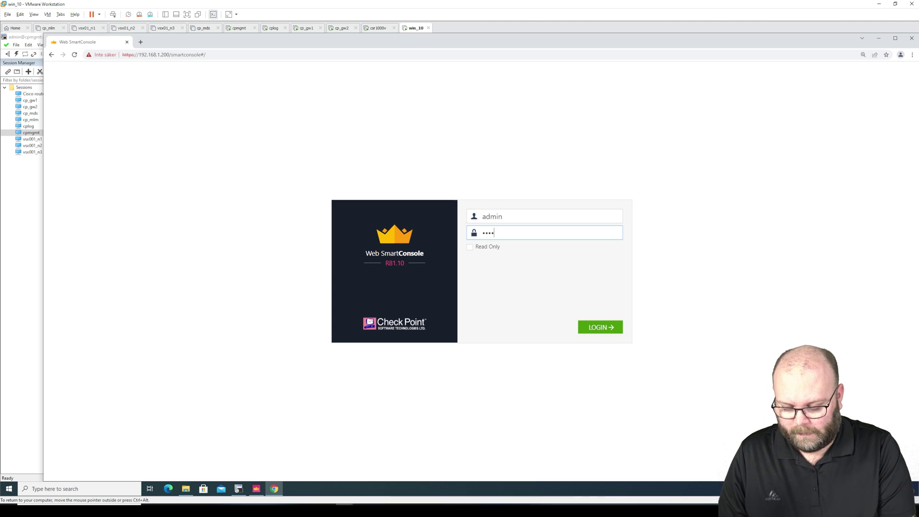
text(23)
key(Return)
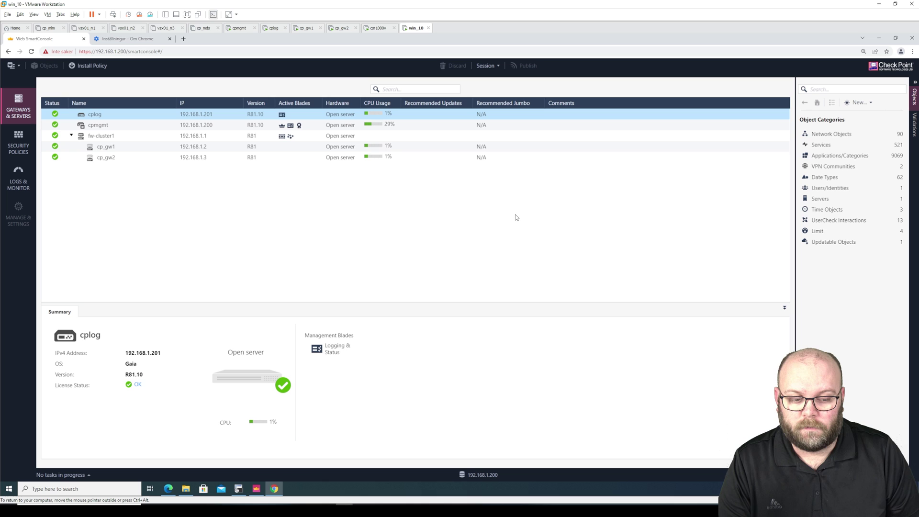
In the Security Policies rulebase, insert a new empty rule 3 below rule 2.
click(28, 140)
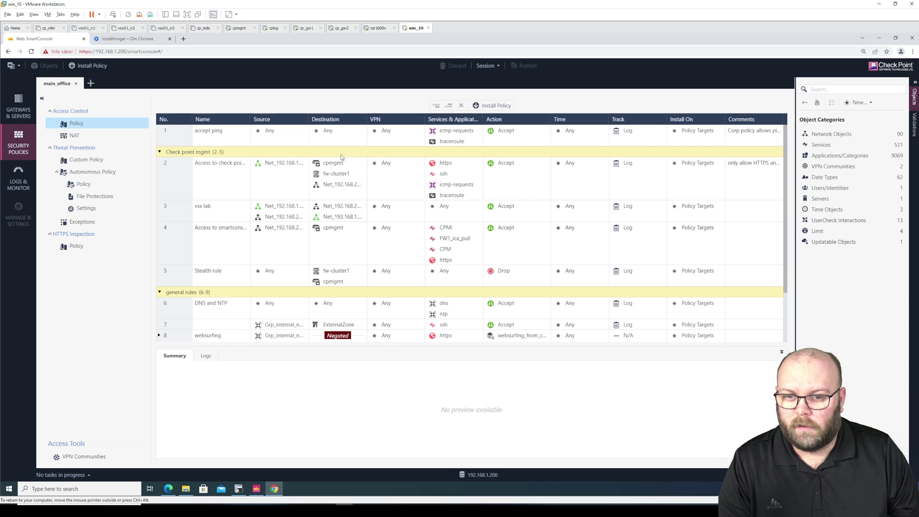
click(164, 185)
right_click(164, 184)
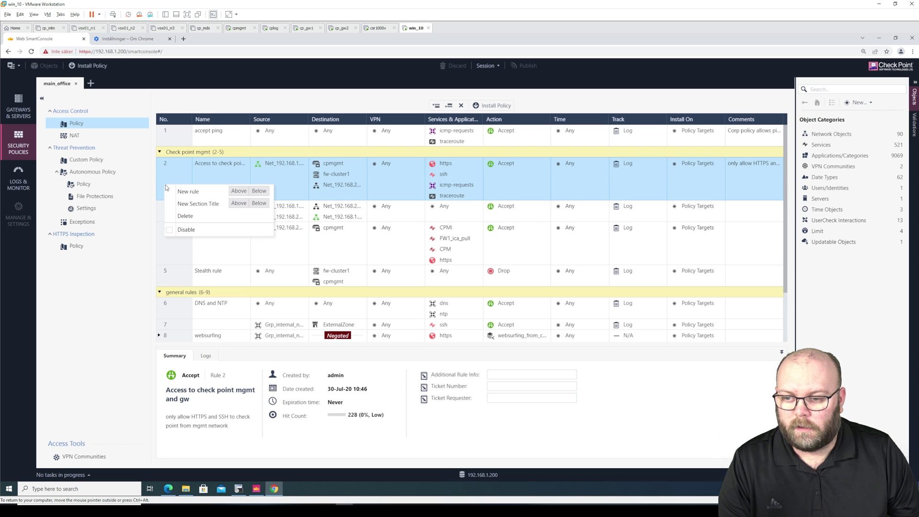
click(259, 191)
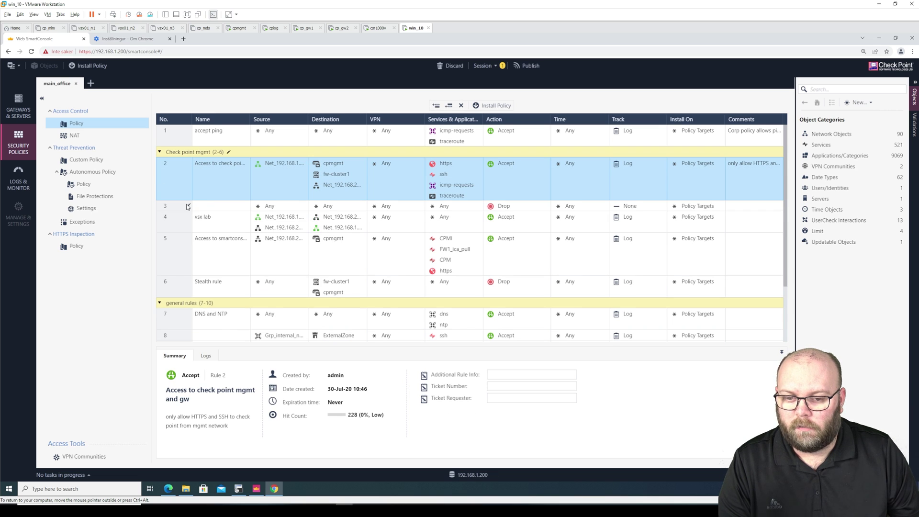
mouse_move(336, 177)
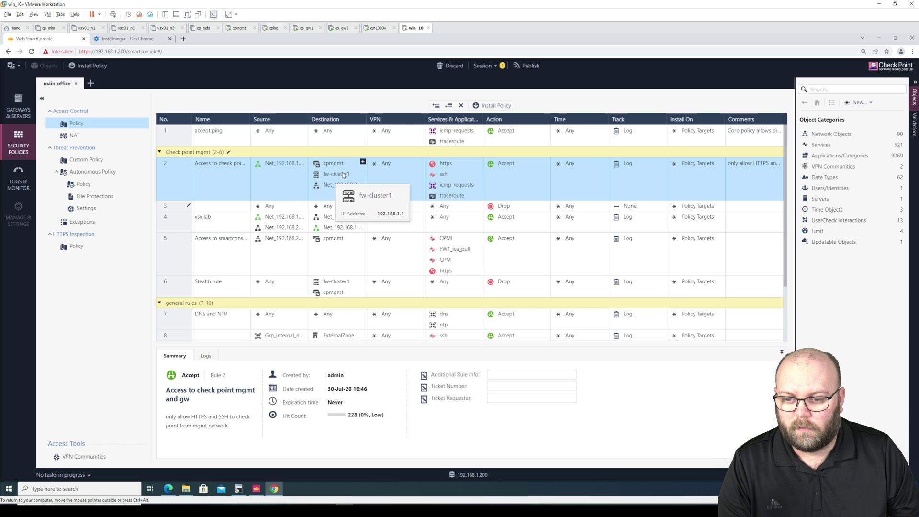
click(239, 211)
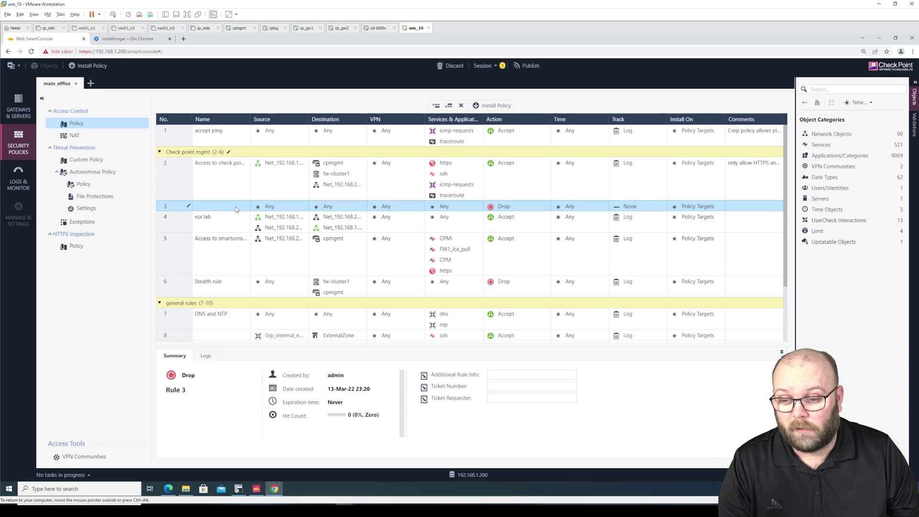
click(339, 186)
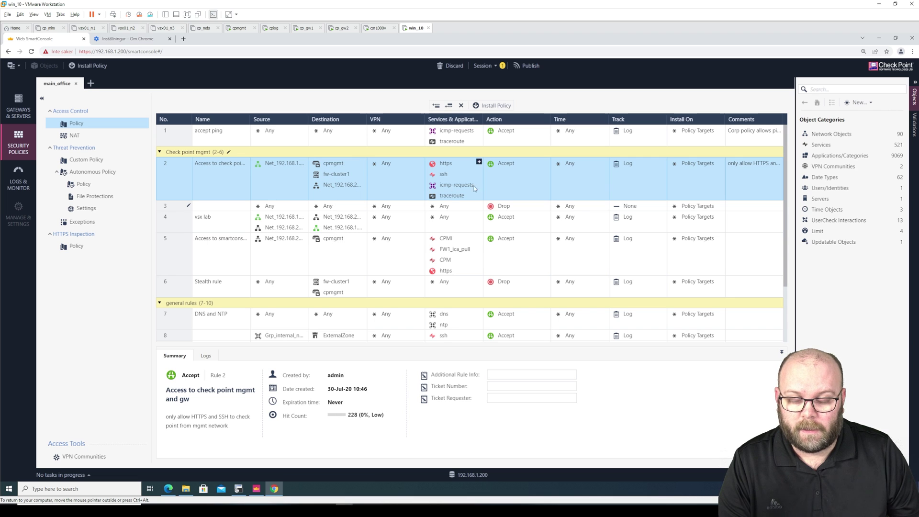
Set rule 3's action to Accept and its tracking to Log.
click(514, 207)
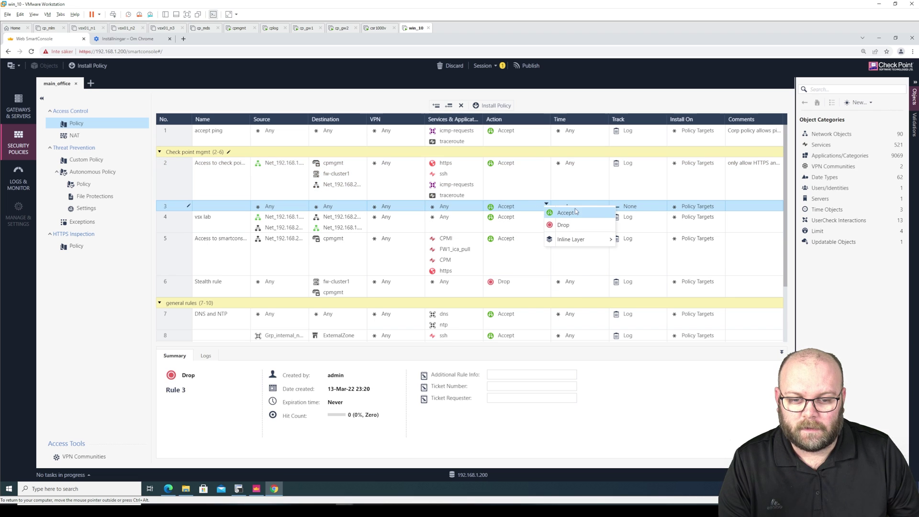
click(642, 208)
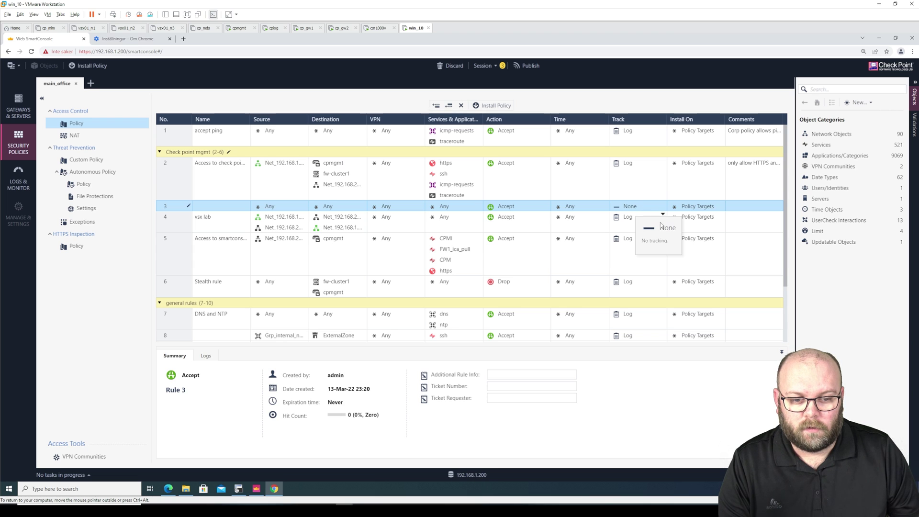
click(663, 207)
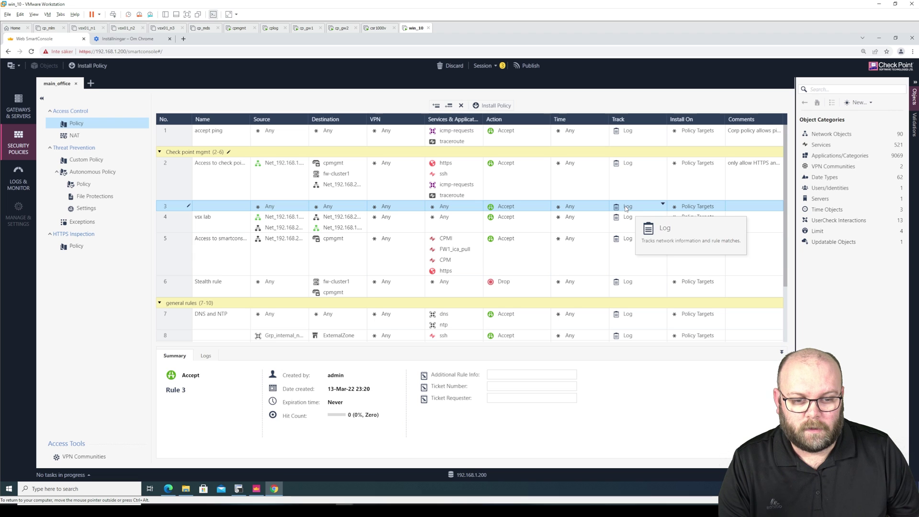
click(547, 205)
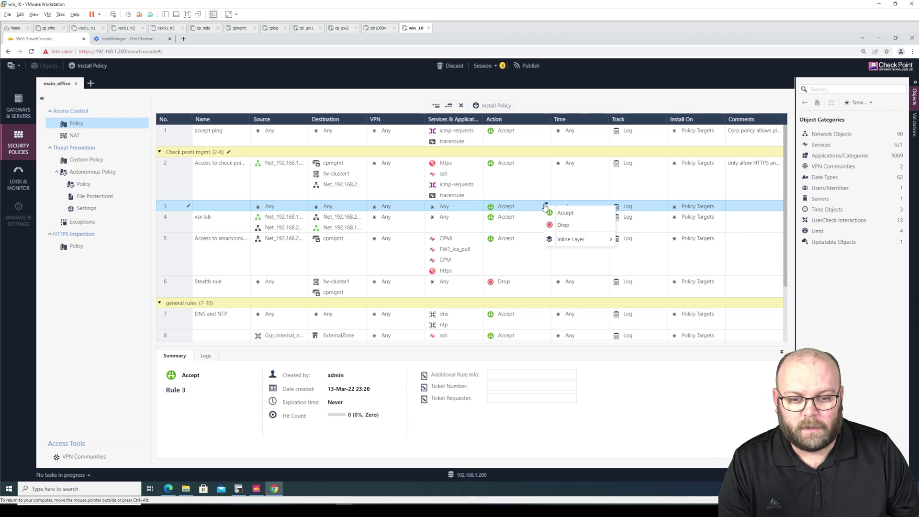
click(631, 167)
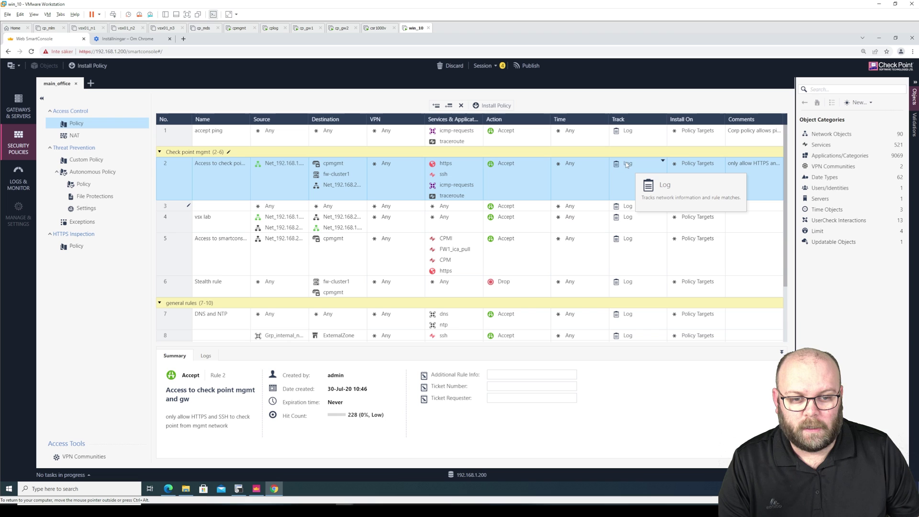
click(664, 161)
click(664, 161)
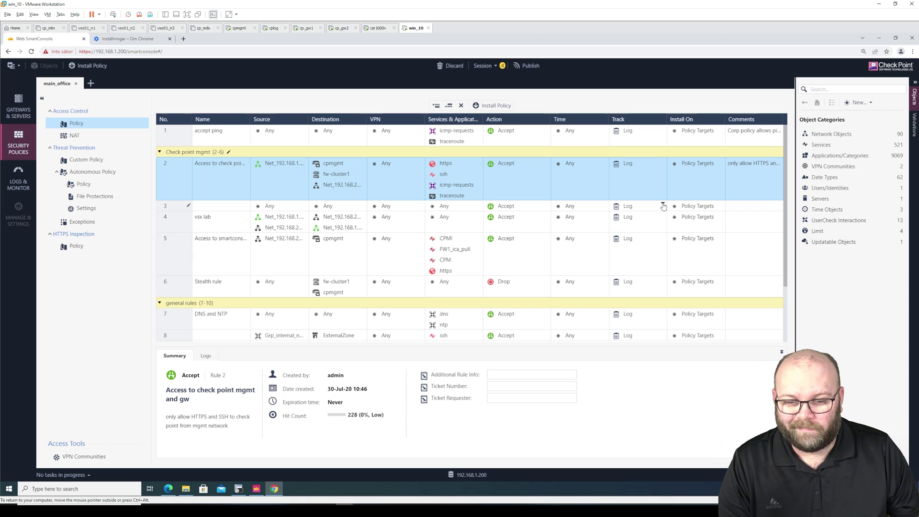
mouse_move(476, 206)
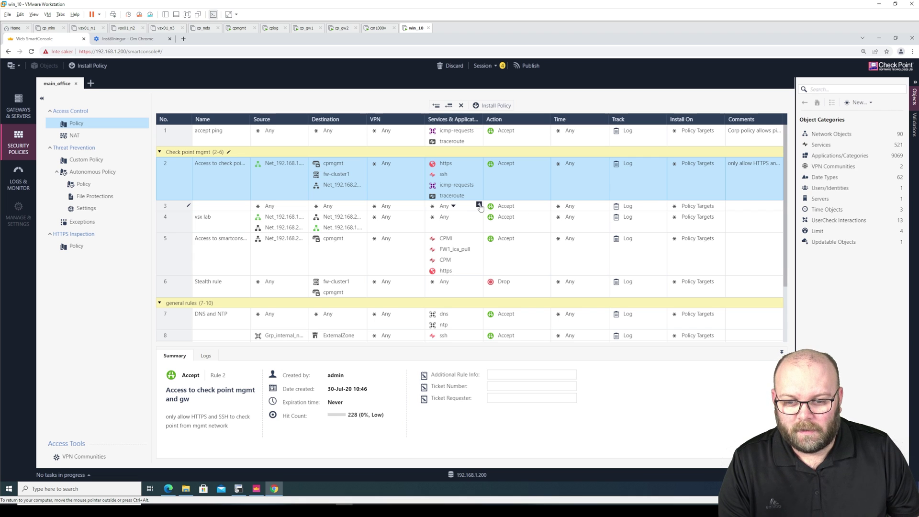
Browse the Gateways and Servers and Hosts object lists in the Objects pane.
click(821, 134)
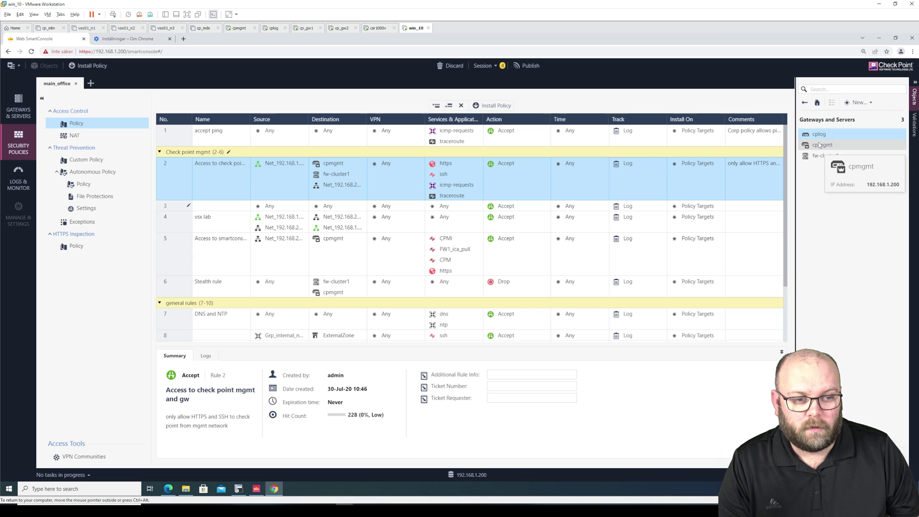
click(821, 145)
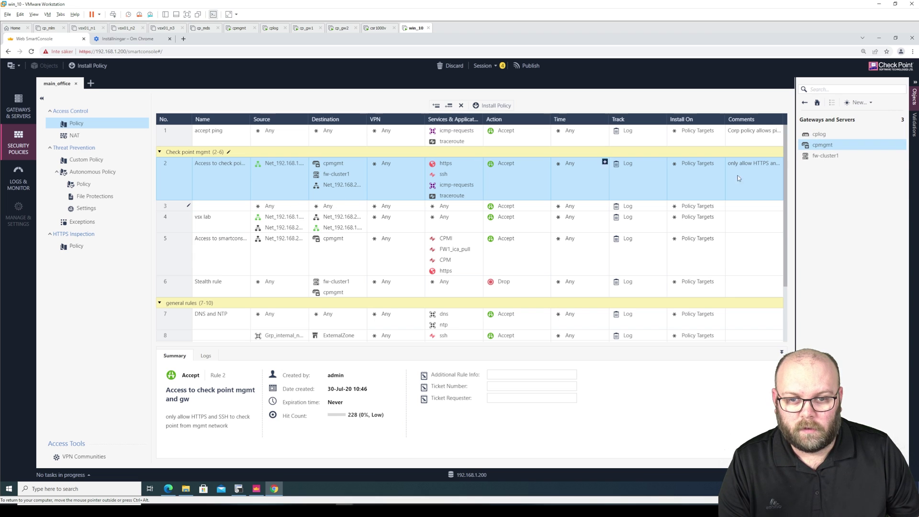
click(805, 102)
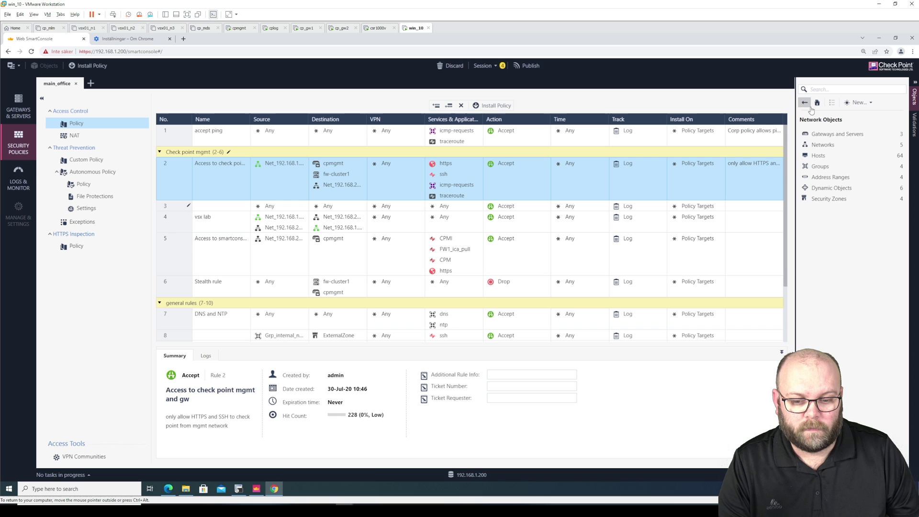
click(829, 156)
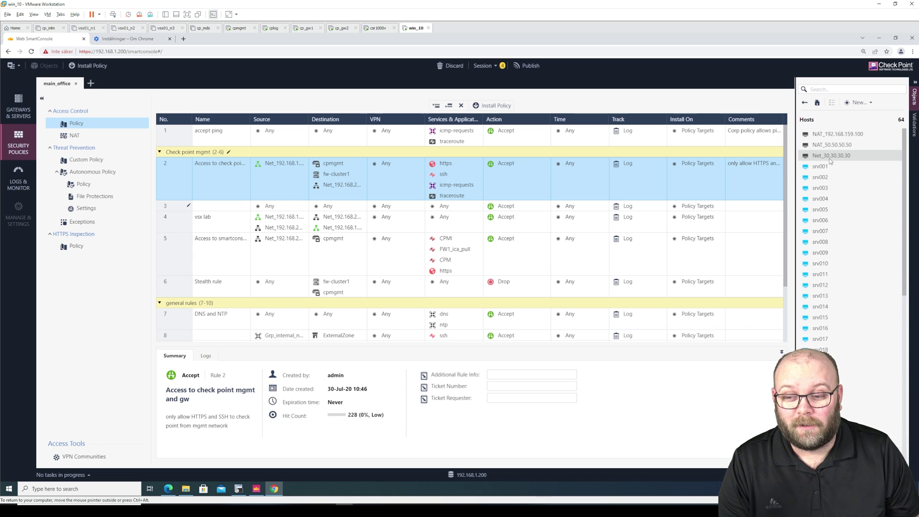
Delete the empty rule 3 and confirm the deletion.
click(177, 209)
right_click(177, 209)
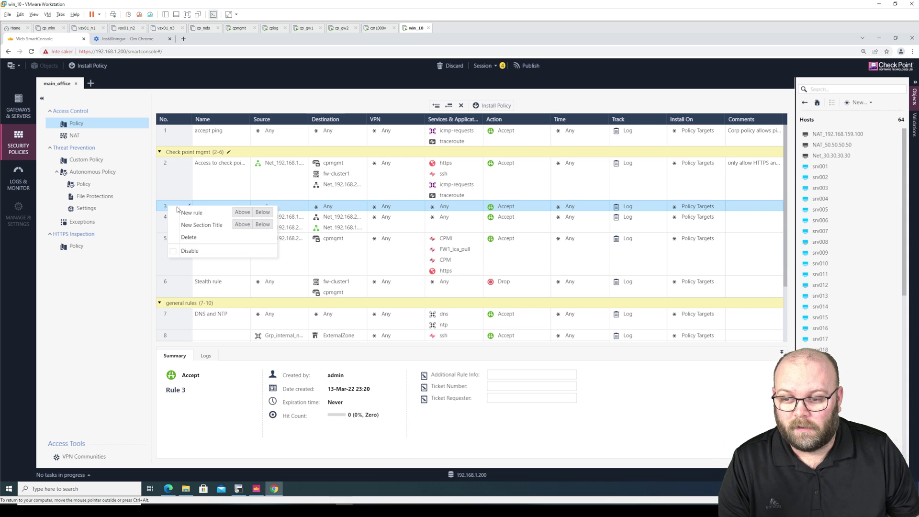
click(204, 238)
click(498, 303)
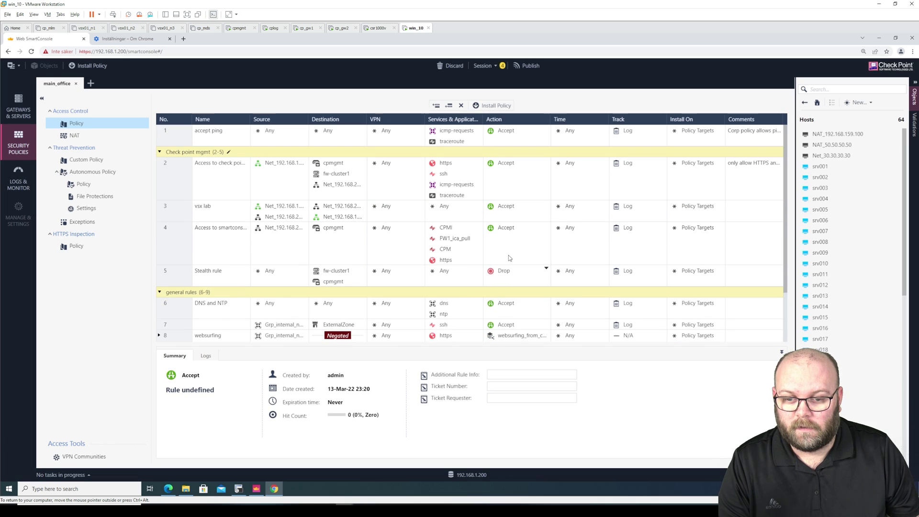
Publish the changes, install main_office on fw-cluster1, and confirm success in Recent Tasks.
click(524, 67)
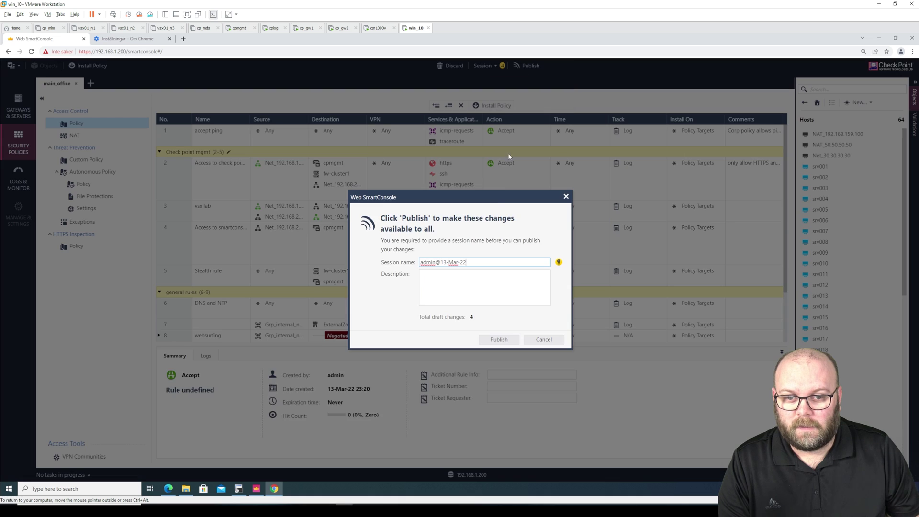
click(504, 338)
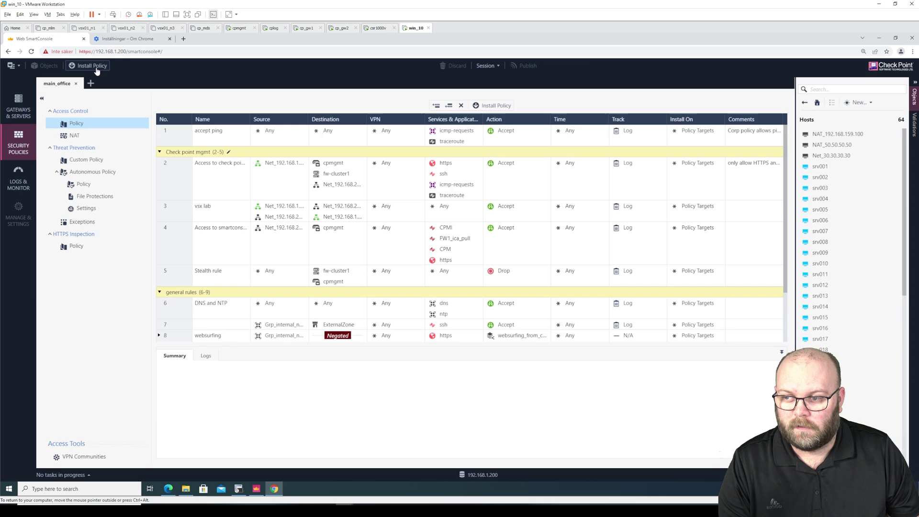
click(98, 68)
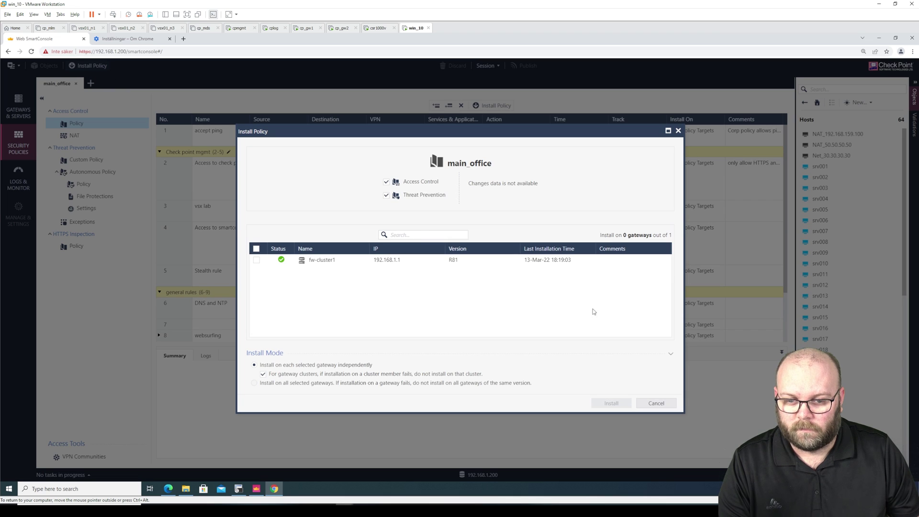
click(256, 260)
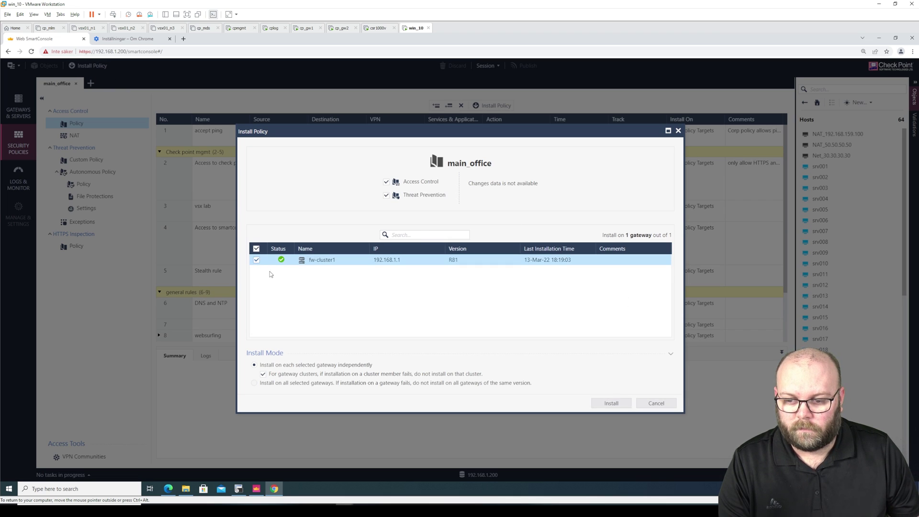
click(612, 404)
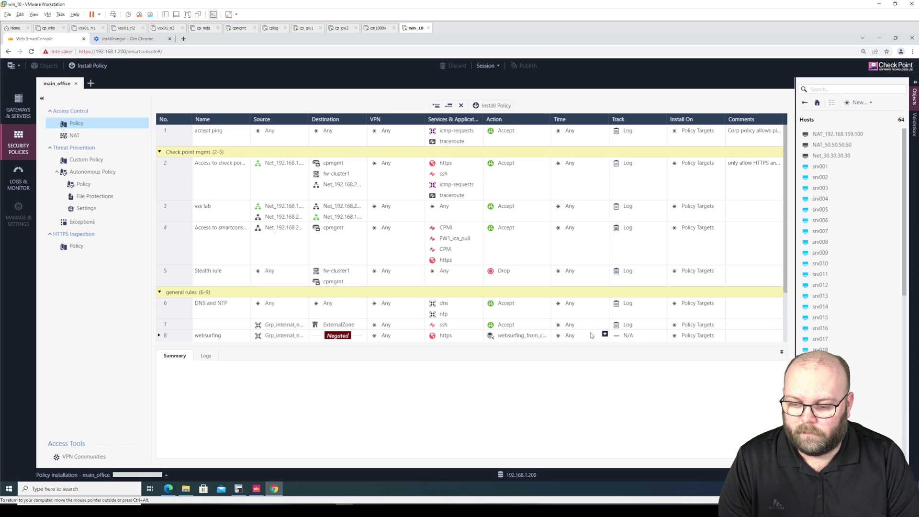
click(166, 474)
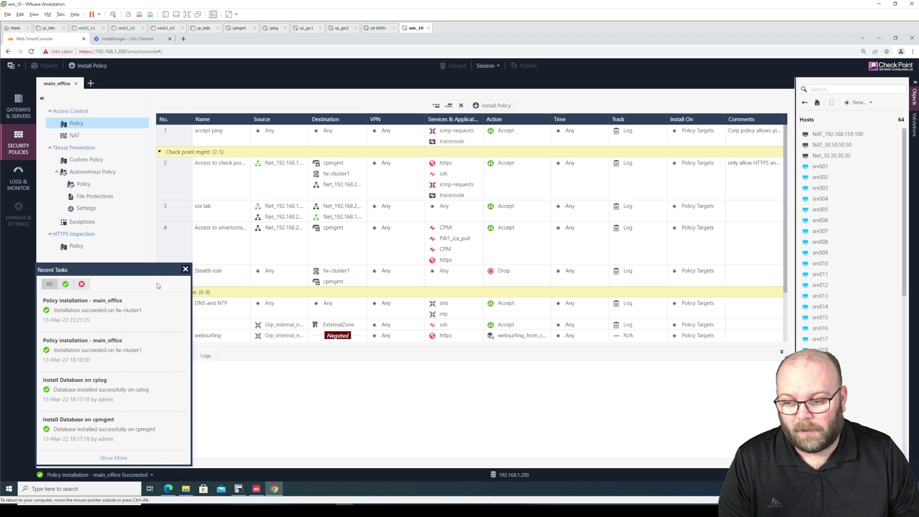
click(185, 270)
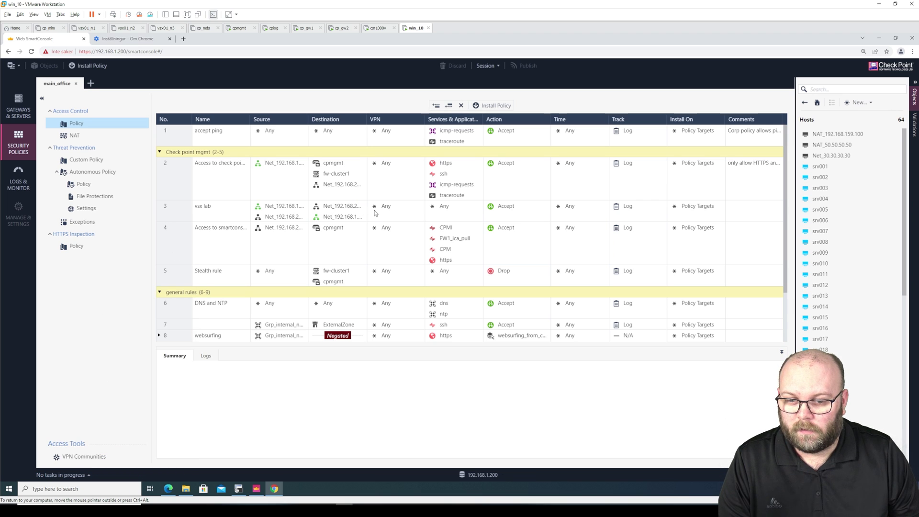
Insert an empty Drop rule below rule 2, publish it, and bring up Install Policy.
right_click(179, 196)
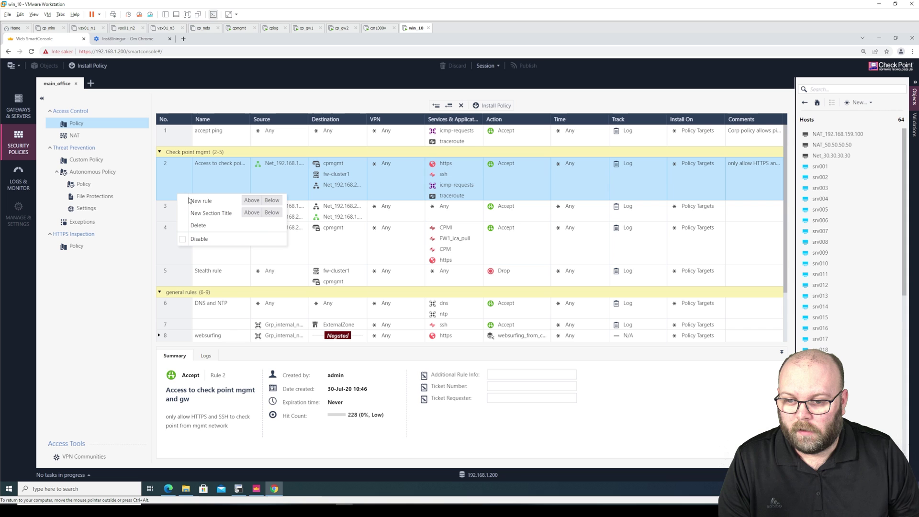
click(268, 203)
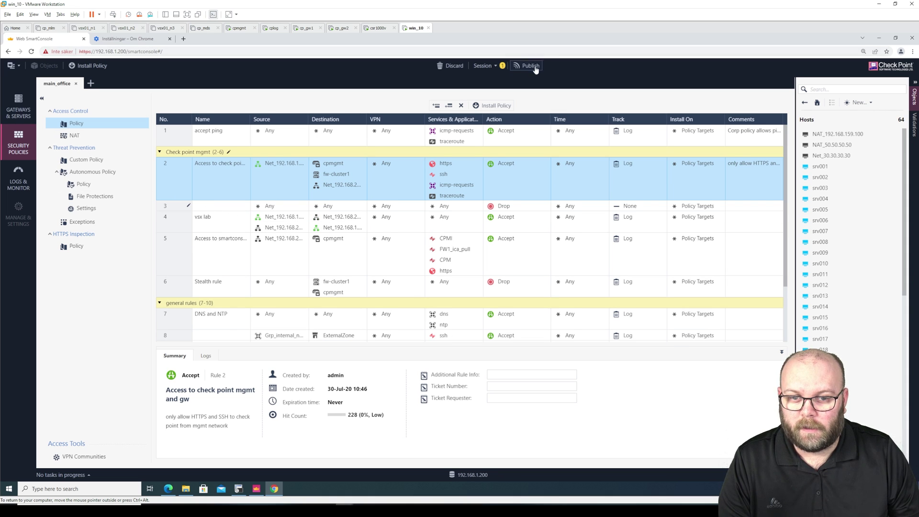
click(527, 65)
click(499, 339)
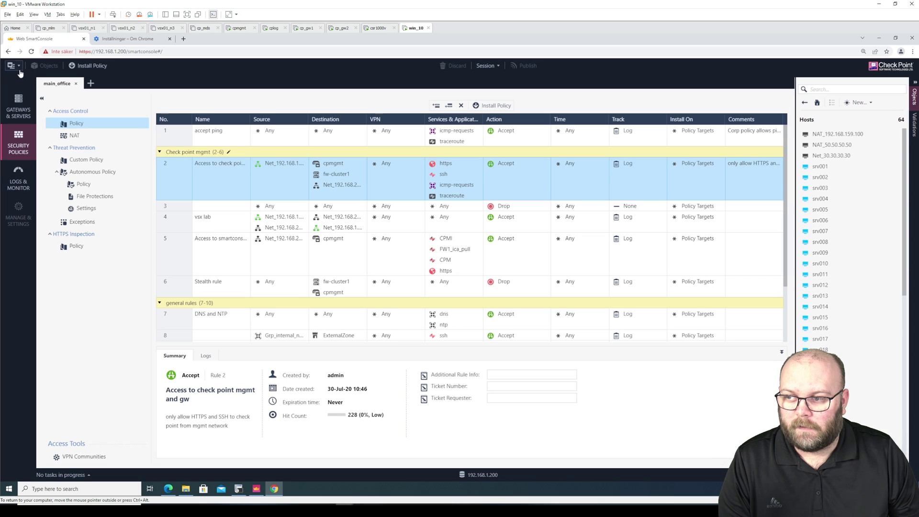
click(19, 67)
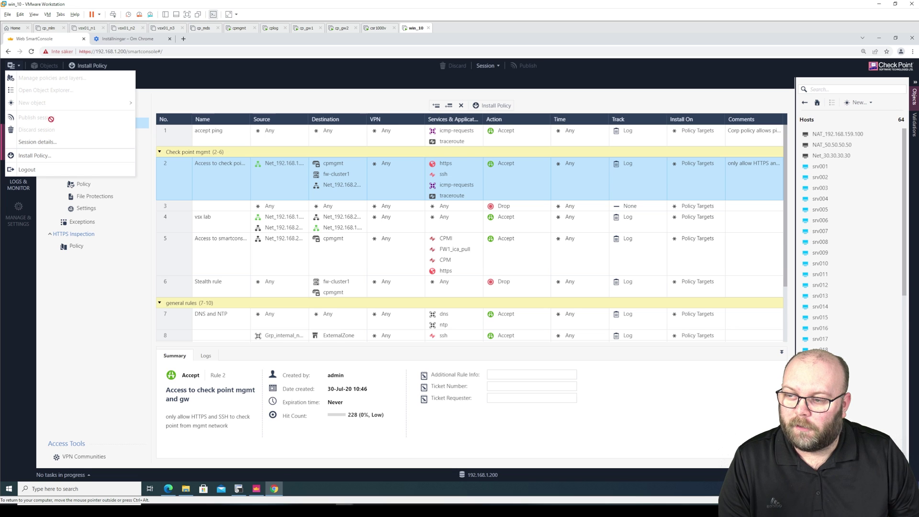
click(60, 156)
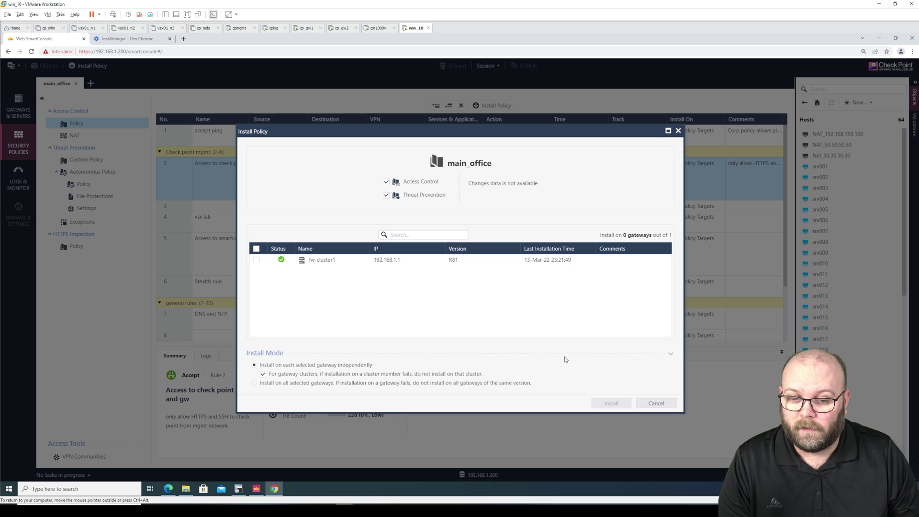
Install main_office on fw-cluster1 and select the new rule 3.
click(256, 259)
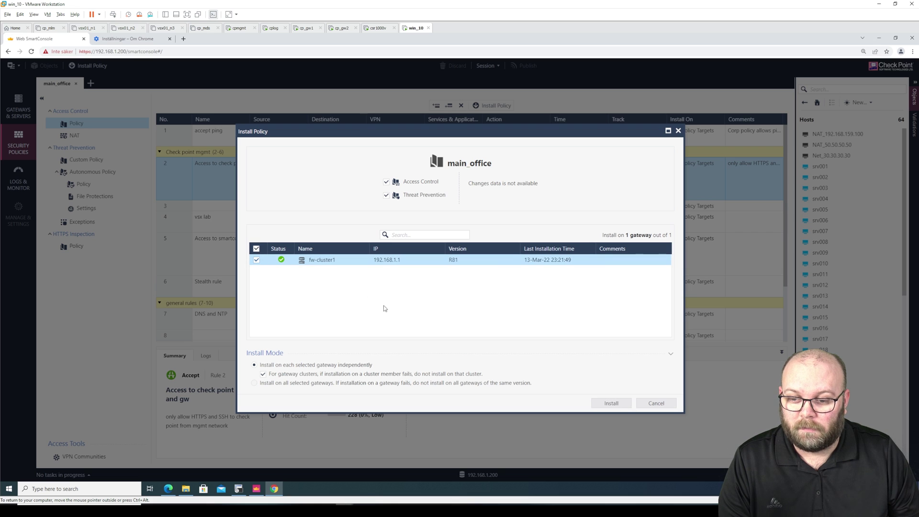
click(607, 404)
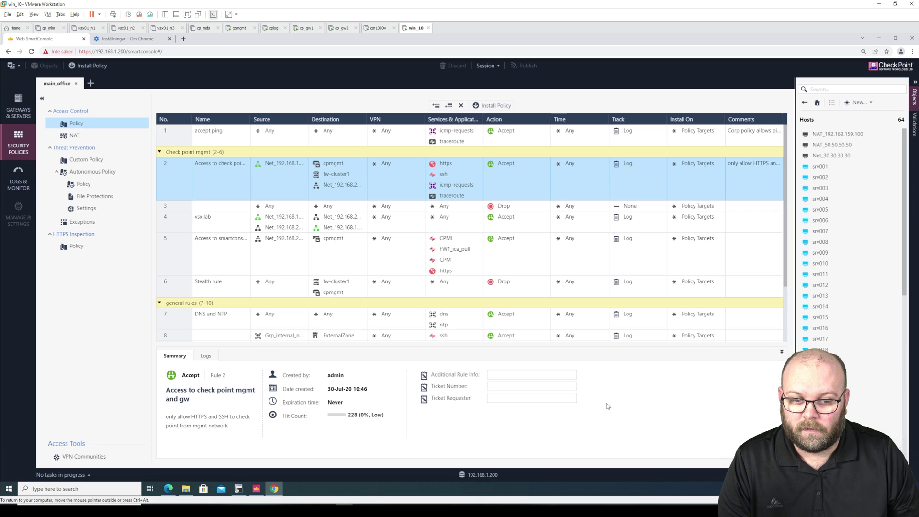
click(223, 209)
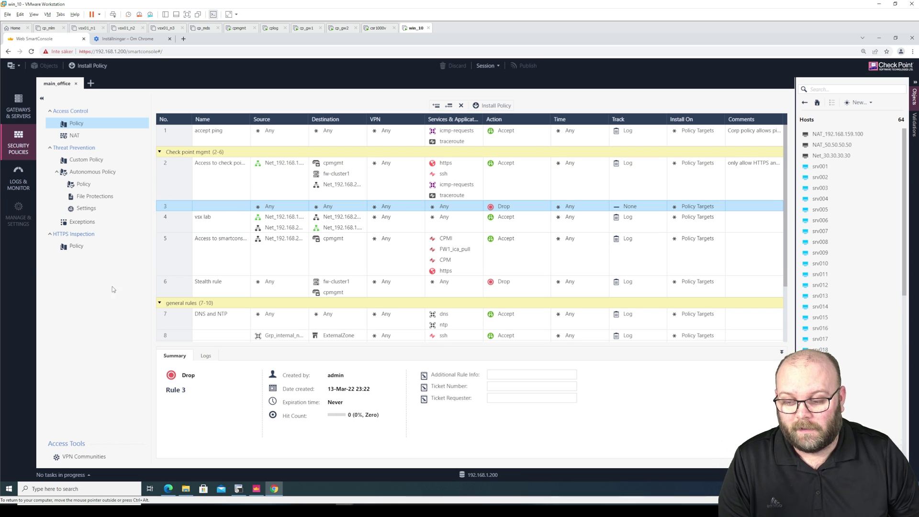
Review Recent Tasks, expanding and collapsing the list, to see the installation failed.
click(94, 474)
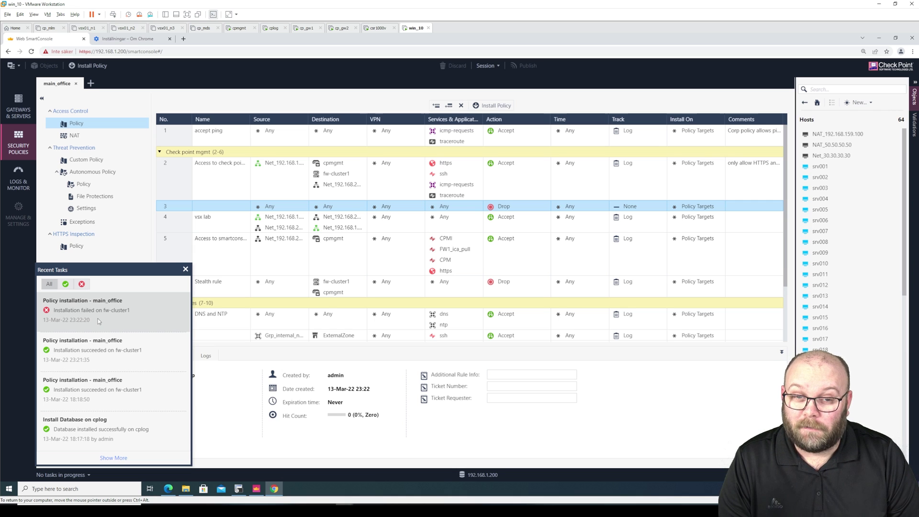
click(119, 458)
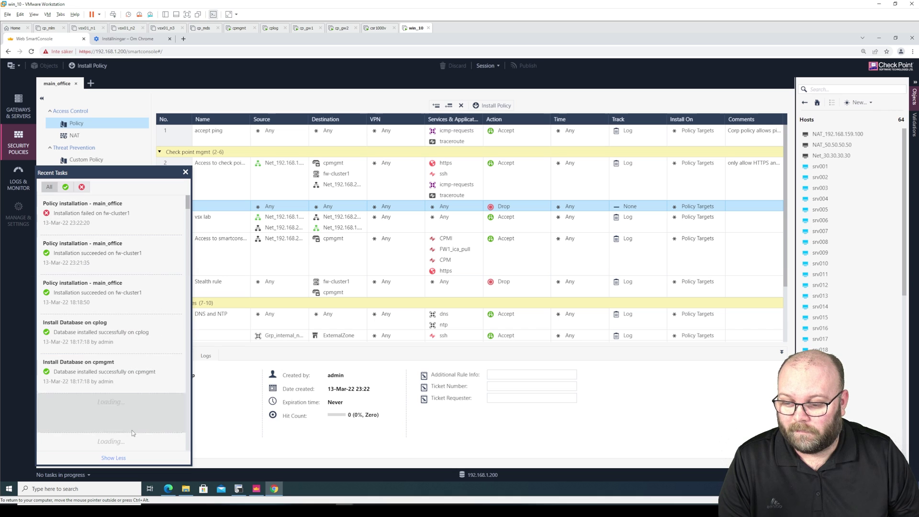
click(119, 458)
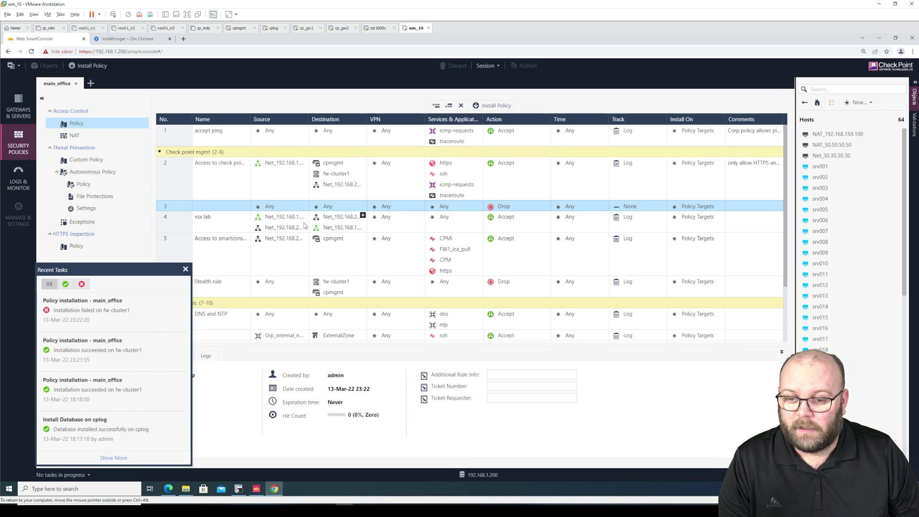
click(186, 270)
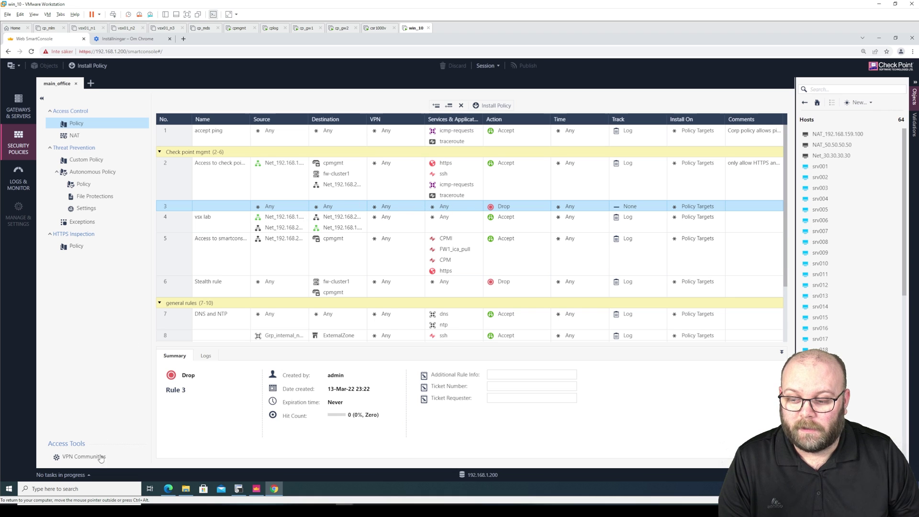
click(89, 475)
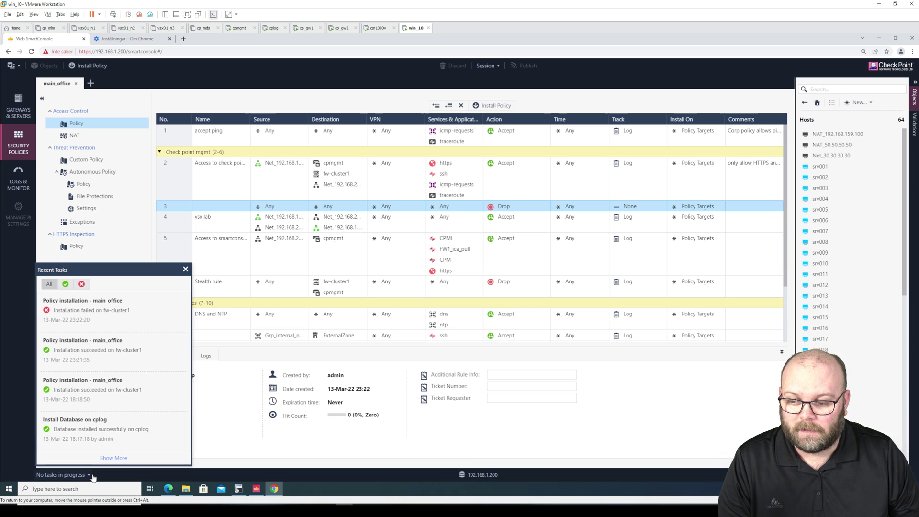
click(93, 477)
right_click(184, 207)
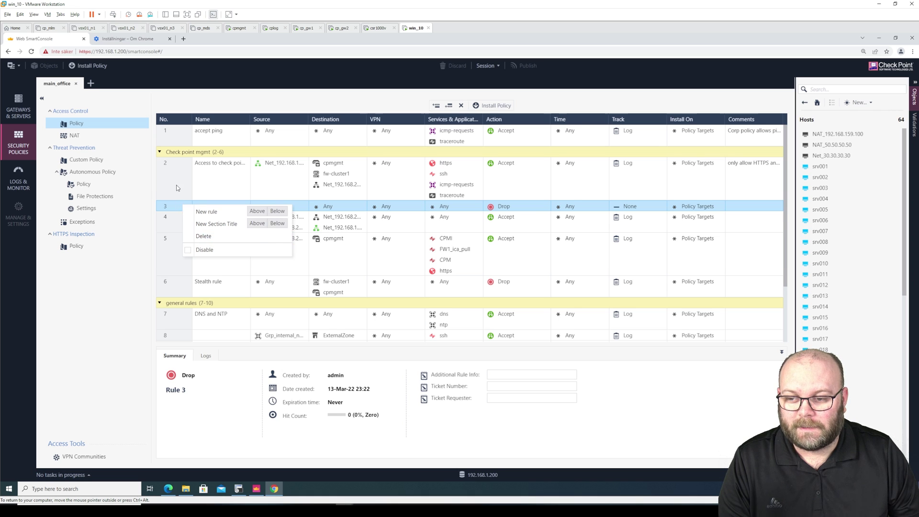
click(176, 187)
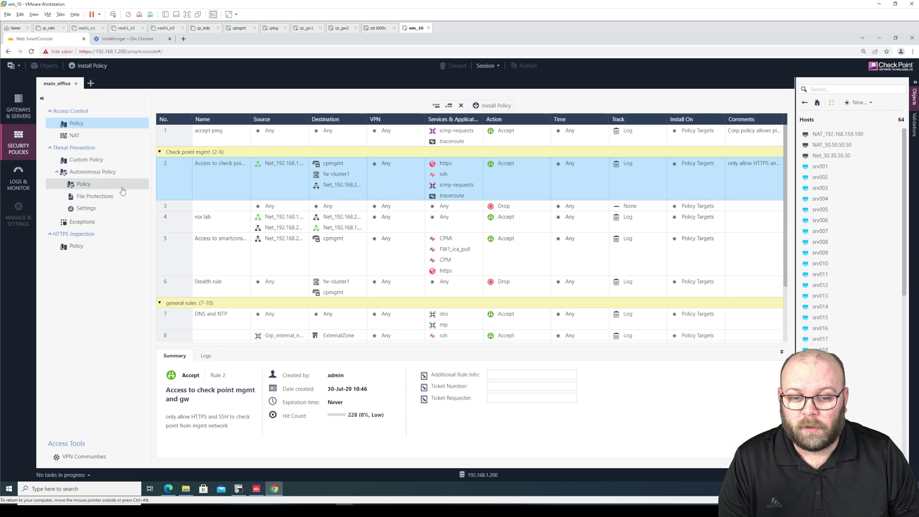
click(25, 179)
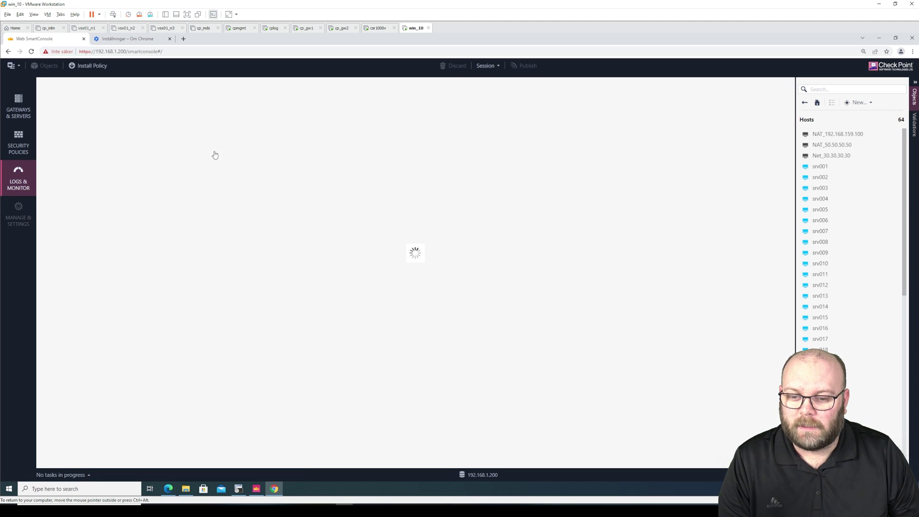
double_click(326, 157)
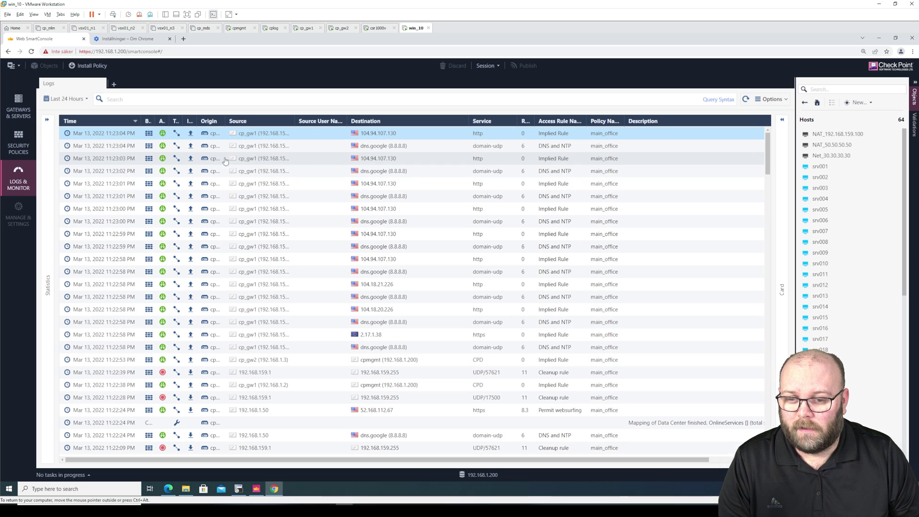
click(18, 142)
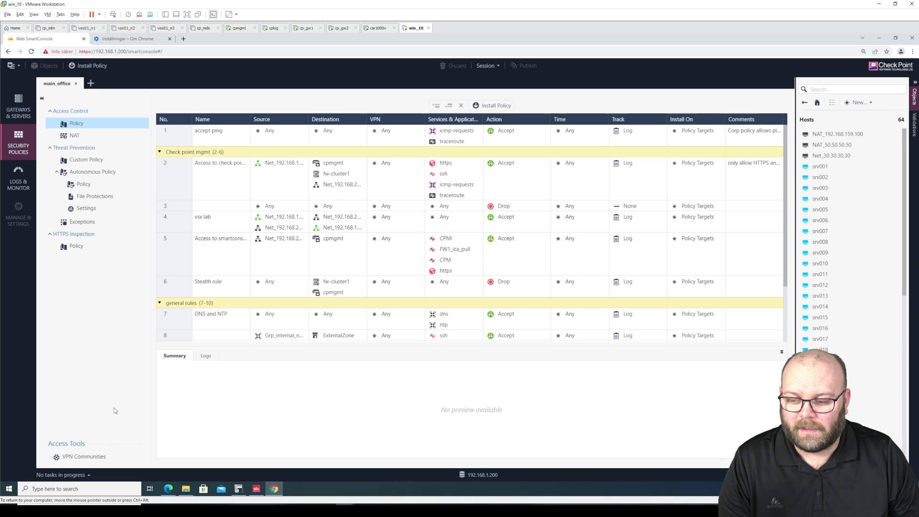
click(89, 475)
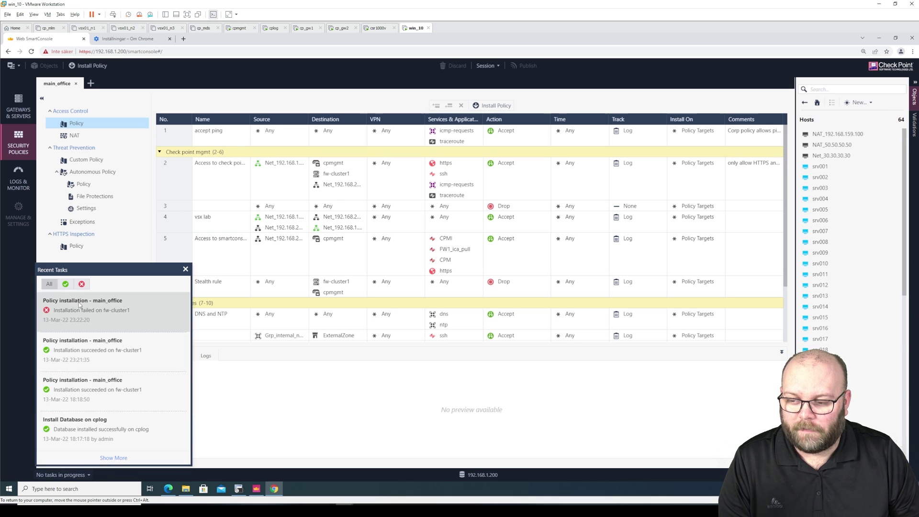
click(185, 269)
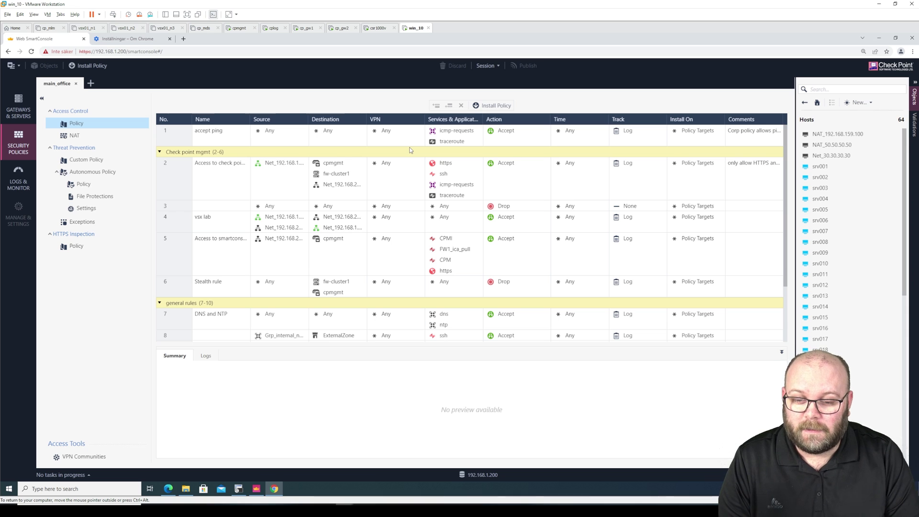
click(269, 188)
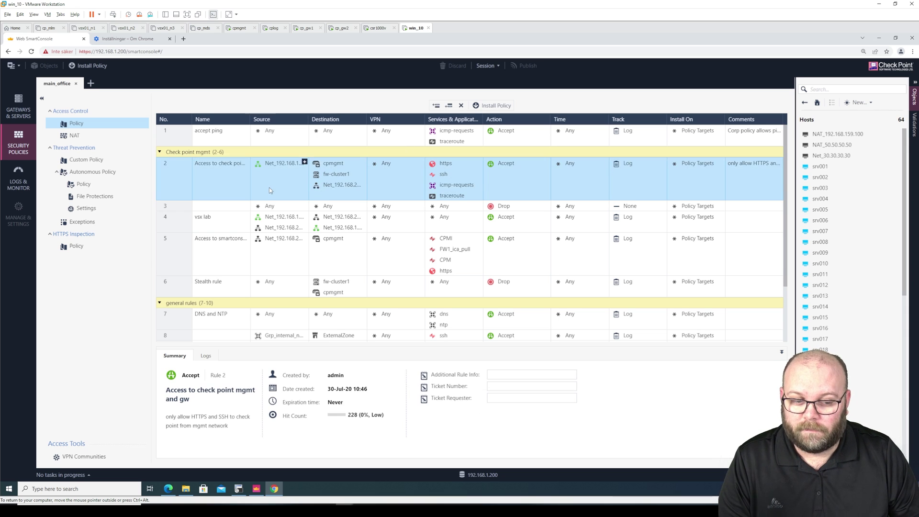
scroll(281, 201, down, 2)
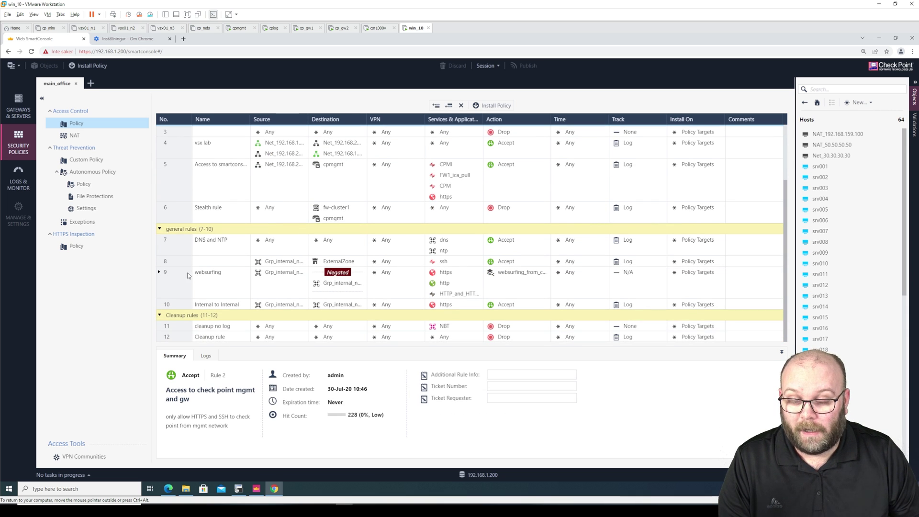
click(163, 277)
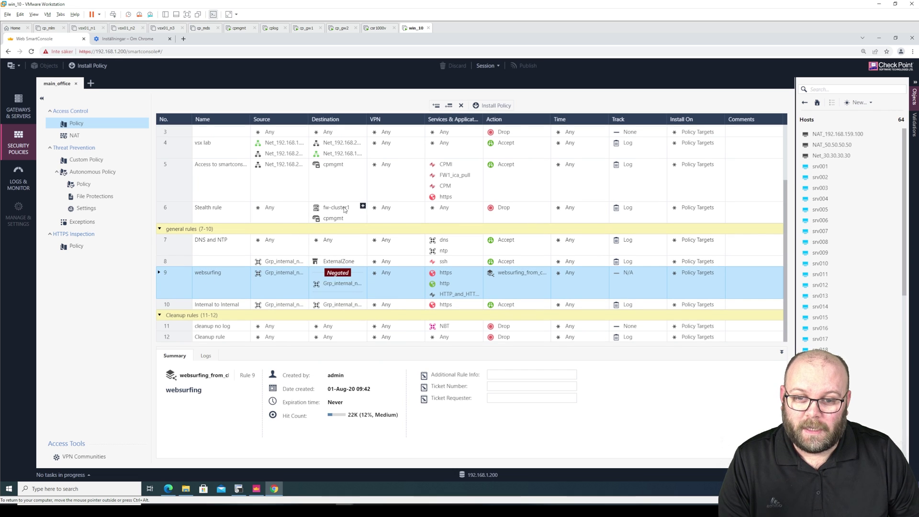
scroll(347, 210, up, 2)
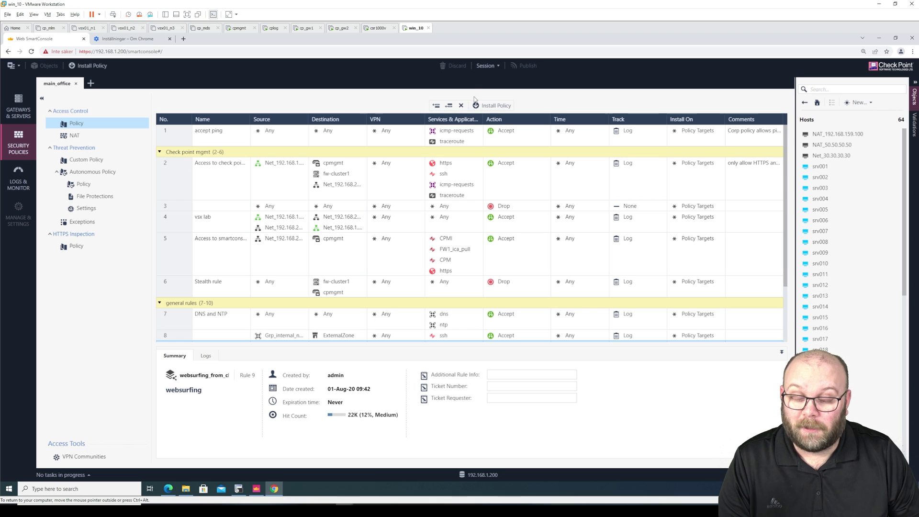
Delete the Drop rule 3 and publish the deletion with the default session name.
right_click(173, 207)
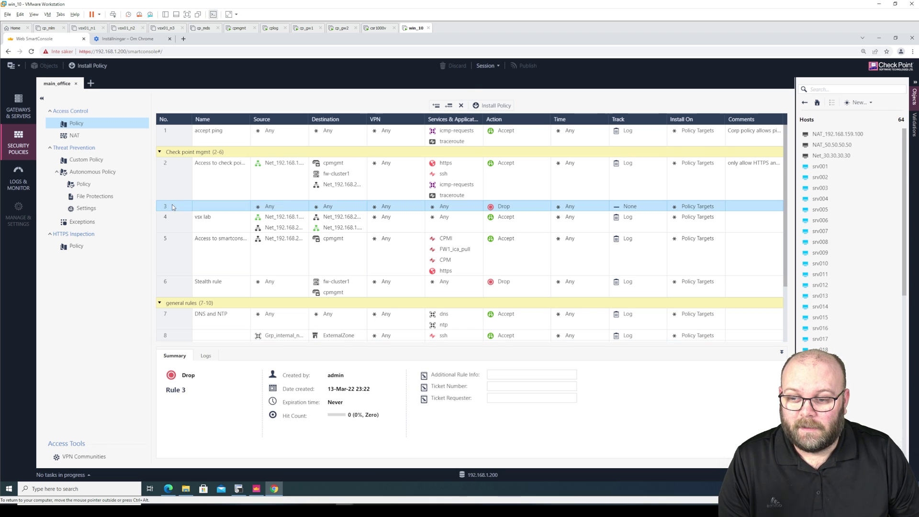
click(212, 236)
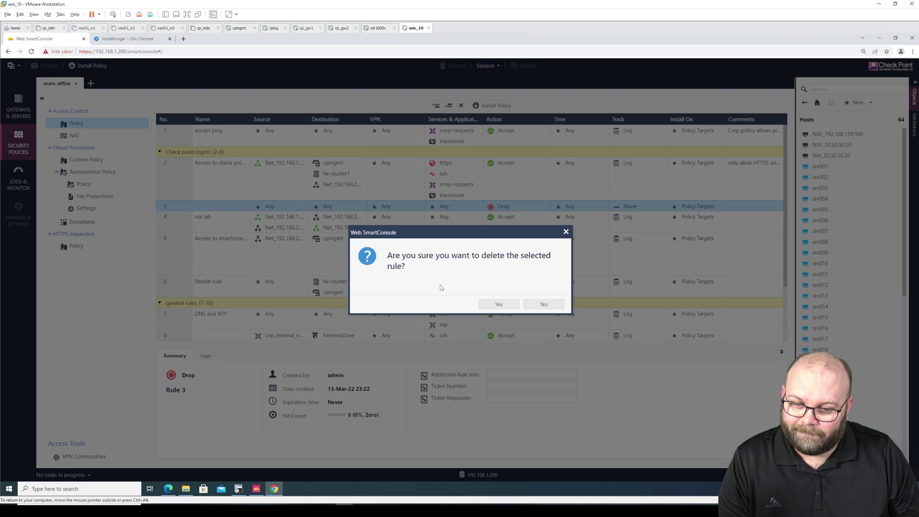
click(499, 305)
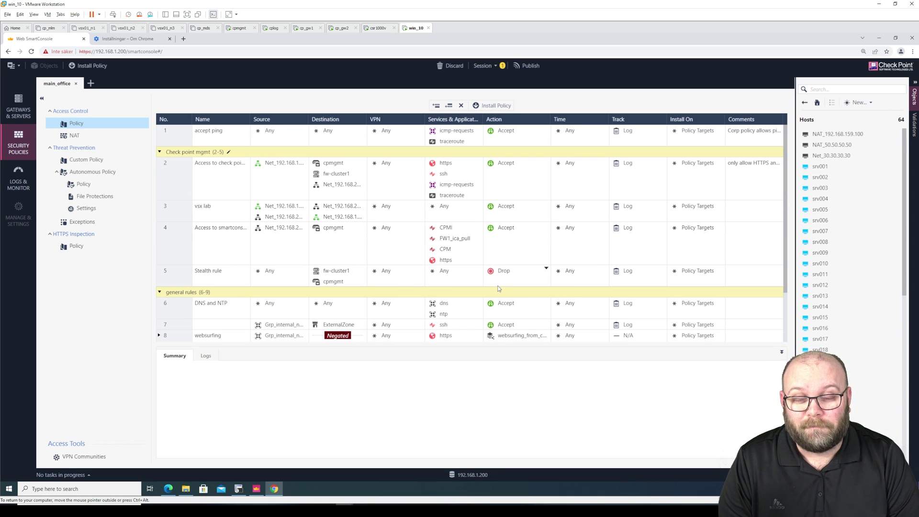
click(529, 66)
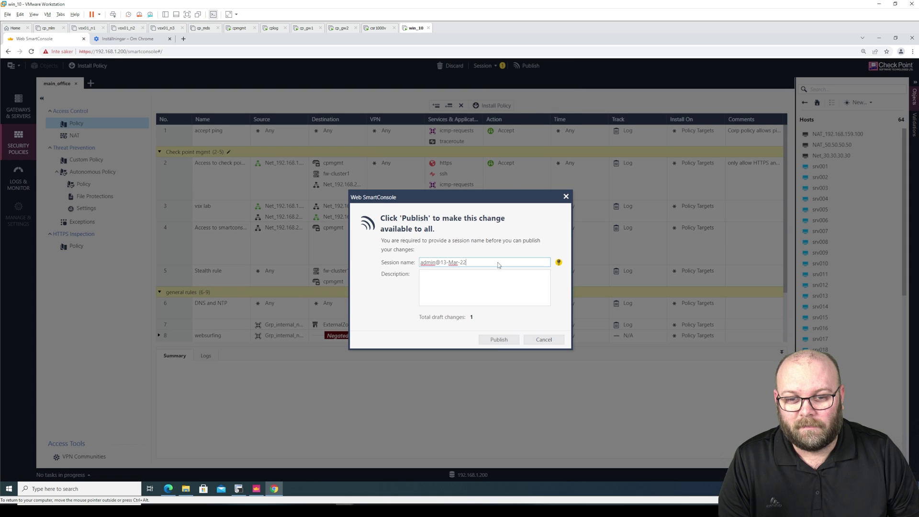
click(496, 340)
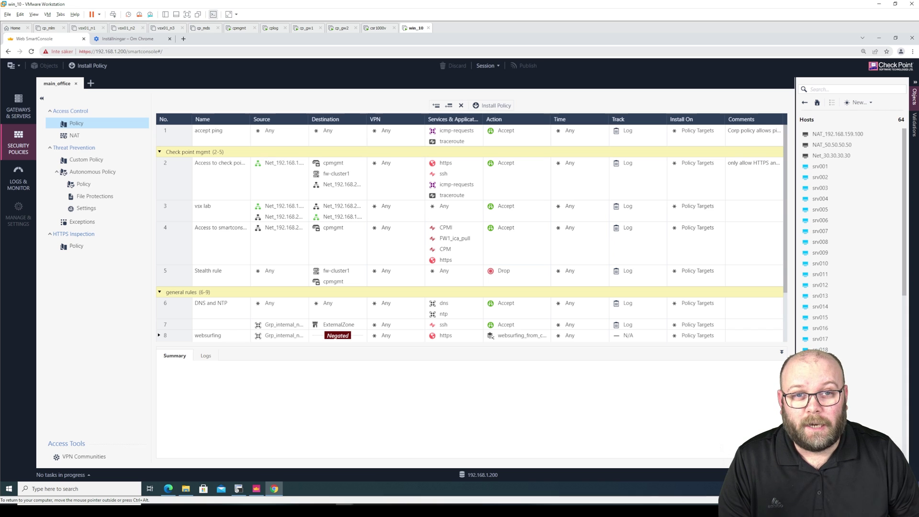
Dismiss the connection-lost message in desktop SmartConsole and log back in with the admin password.
click(257, 488)
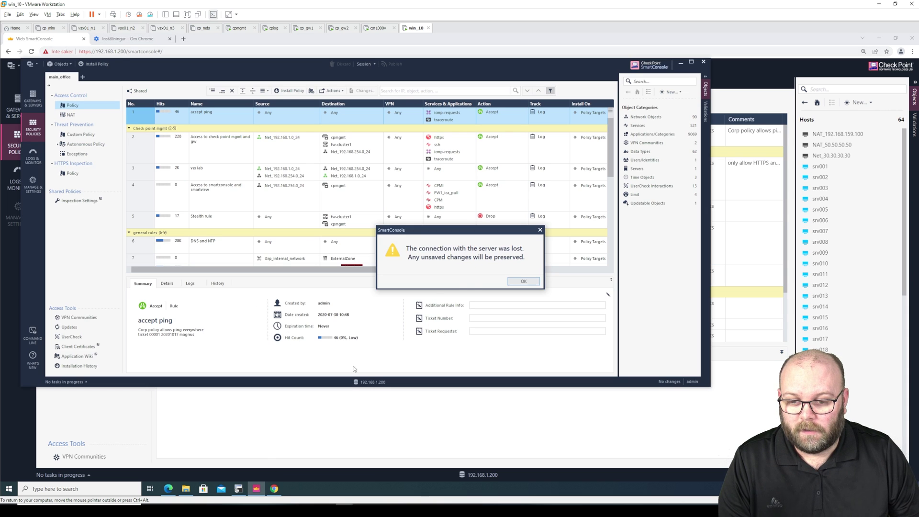
click(523, 281)
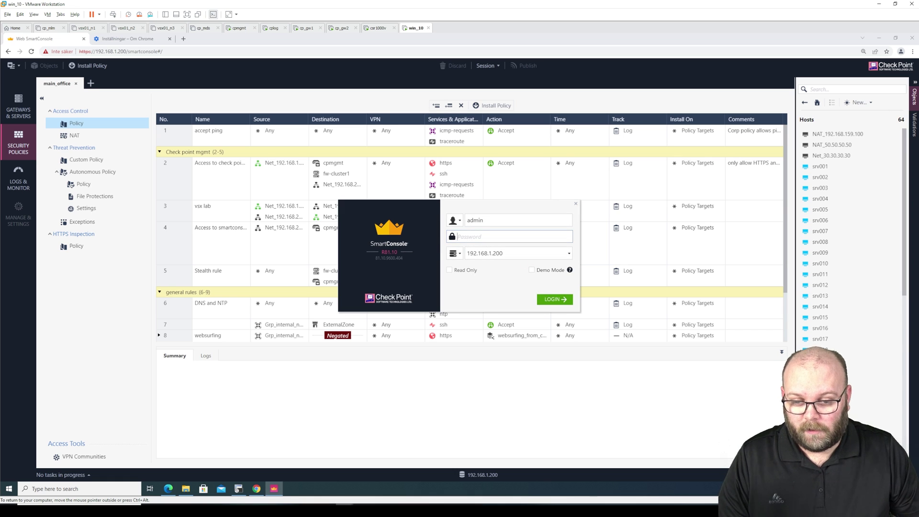
text(Cpwins1!)
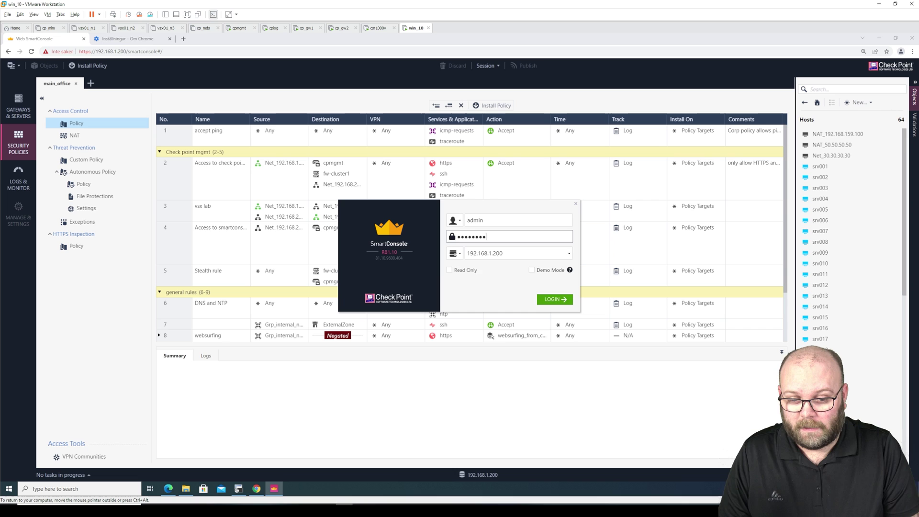
key(Return)
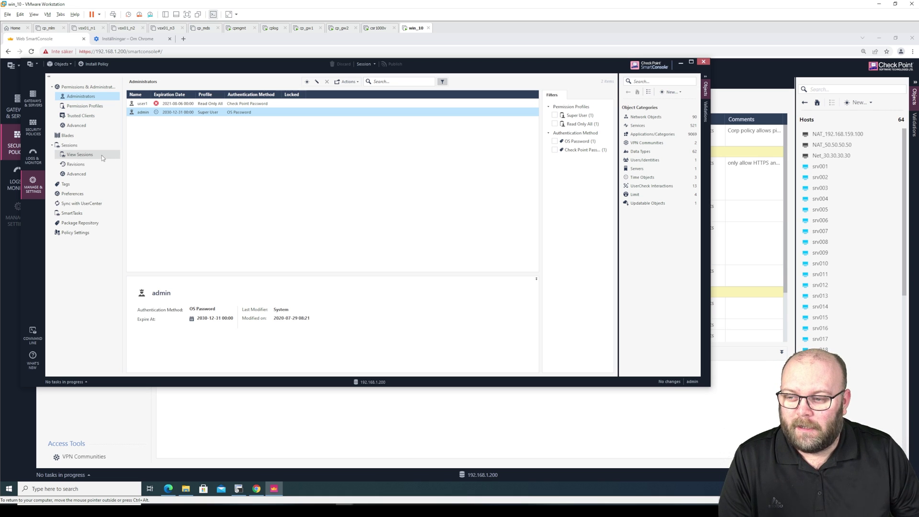
View the sessions list, select the unnamed Management API session, and narrow the Application column.
click(105, 153)
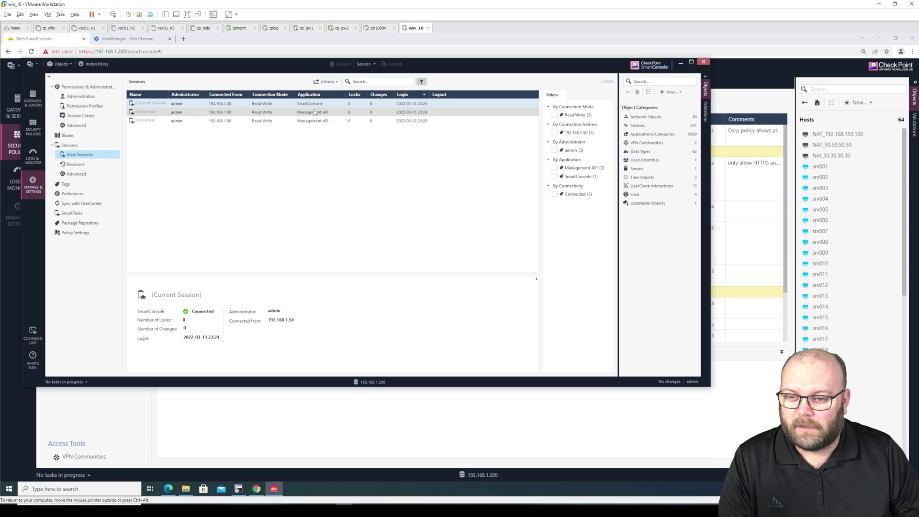
click(326, 113)
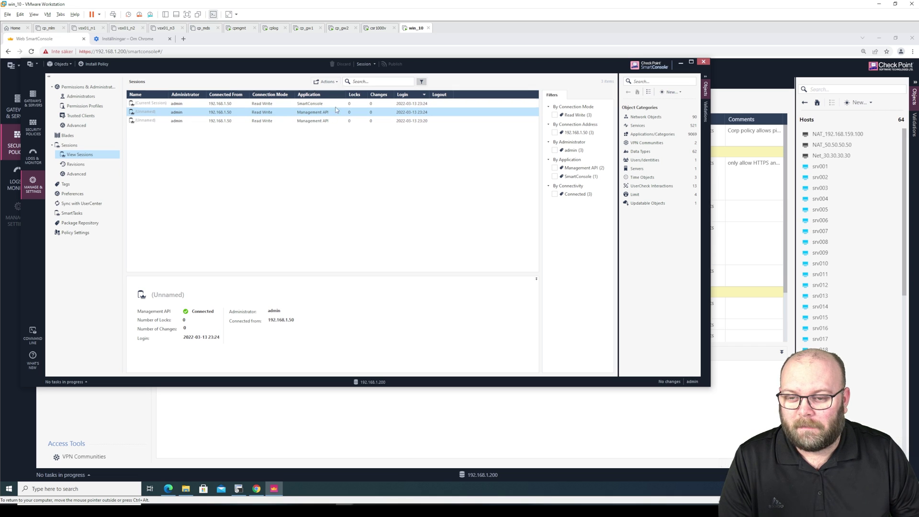
drag(343, 94, 339, 94)
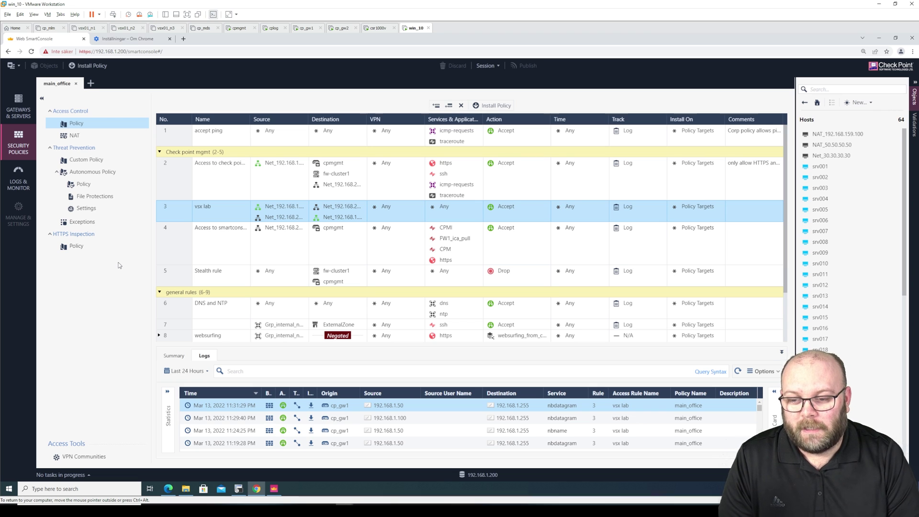
Collapse the Check point mgmt and general rules sections, then re-expand Check point mgmt.
mouse_move(267, 129)
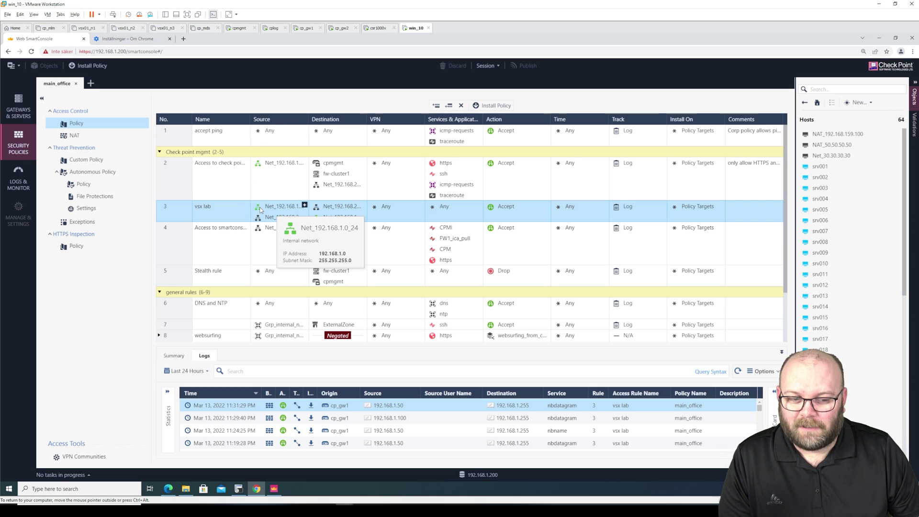
scroll(268, 223, down, 1)
scroll(369, 136, up, 1)
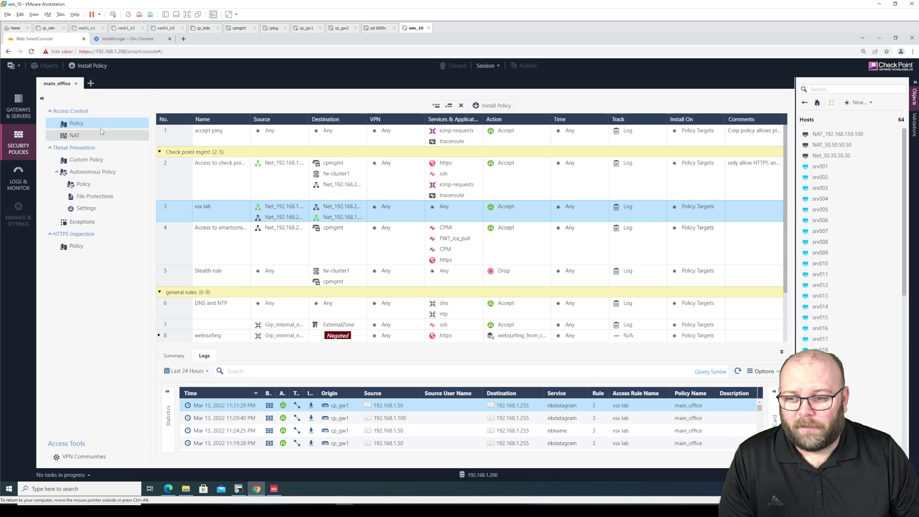
click(161, 153)
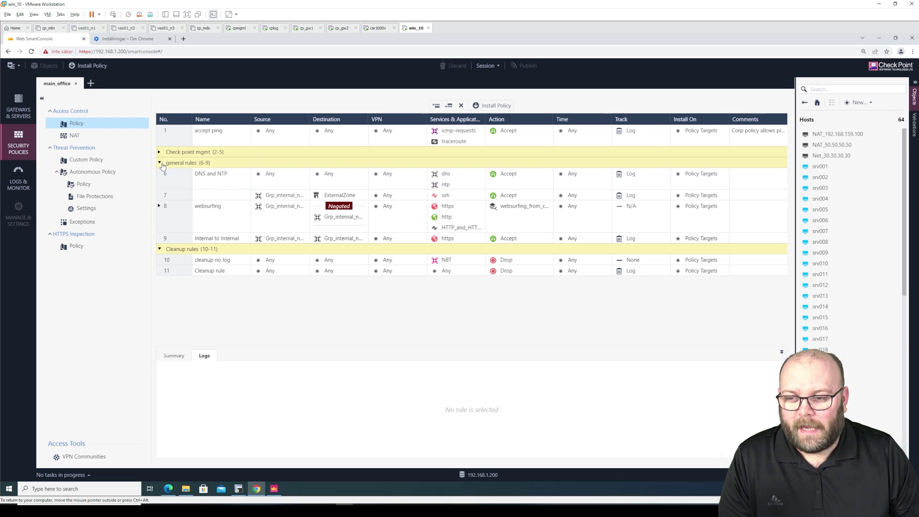
click(160, 162)
click(159, 153)
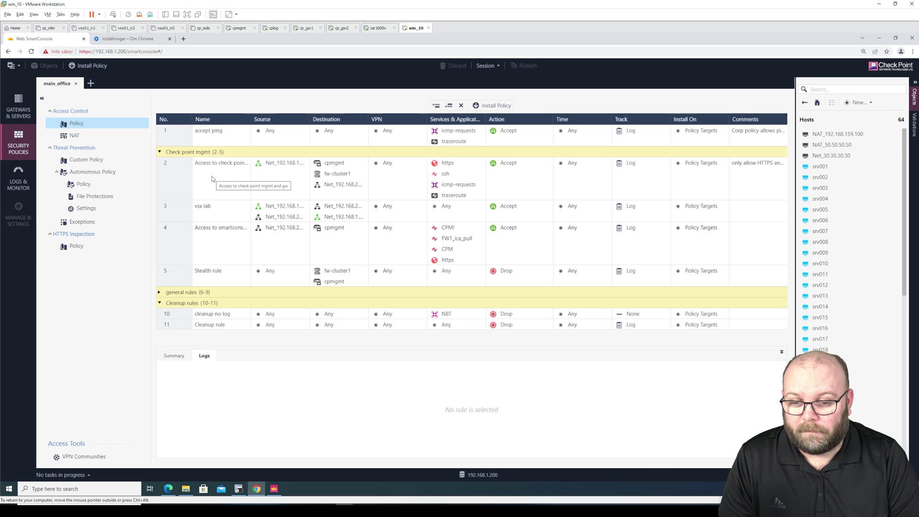
Select rule 2, Access to check point mgmt and gw, and view details of cpmgmt and its network objects.
click(212, 177)
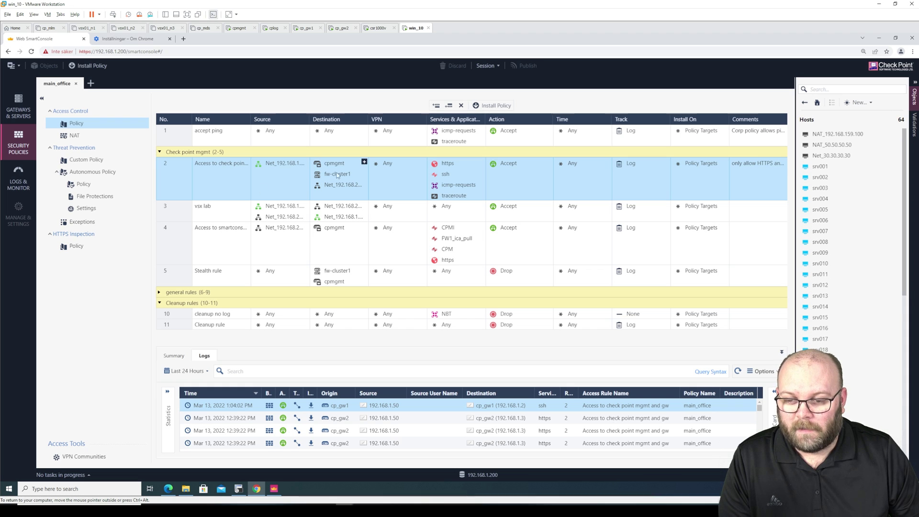
mouse_move(344, 165)
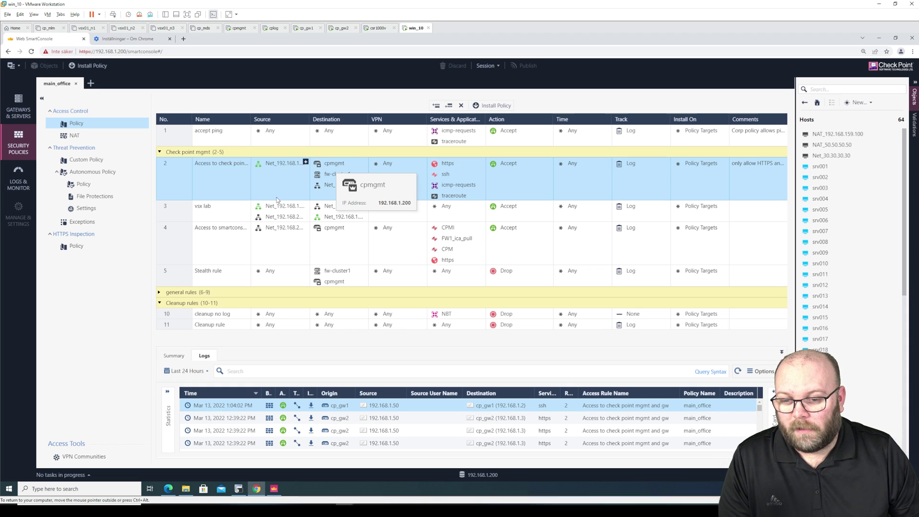
mouse_move(277, 209)
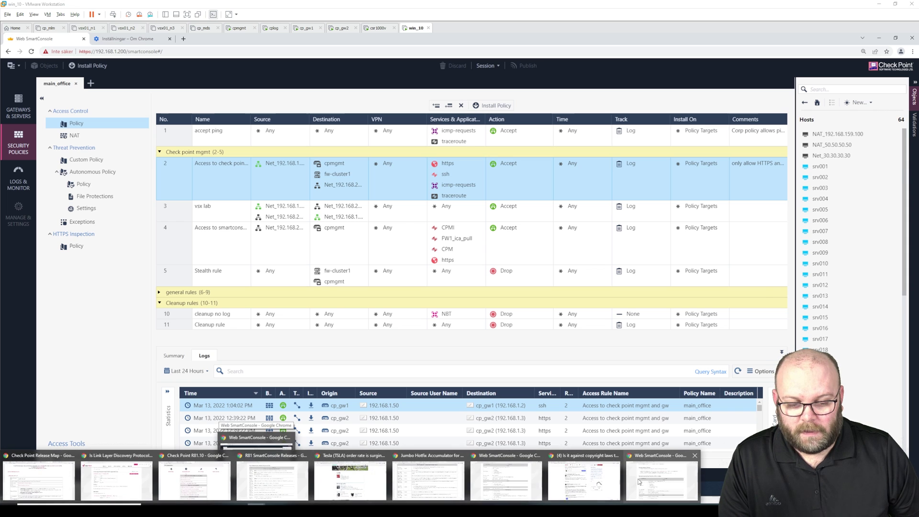
Return to the Support Center article and scroll its release-notes table covering Takes 55, 48, 44, 43 and 24.
click(656, 477)
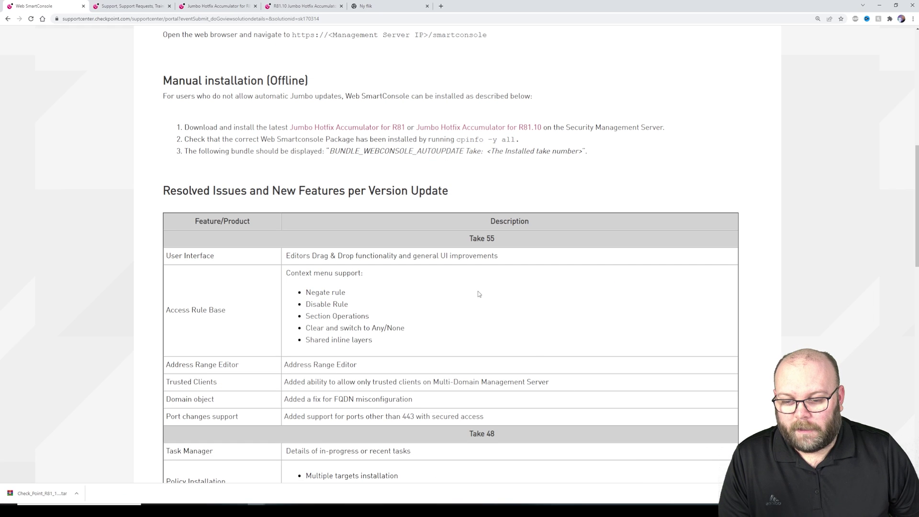
scroll(477, 293, down, 2)
scroll(467, 274, down, 3)
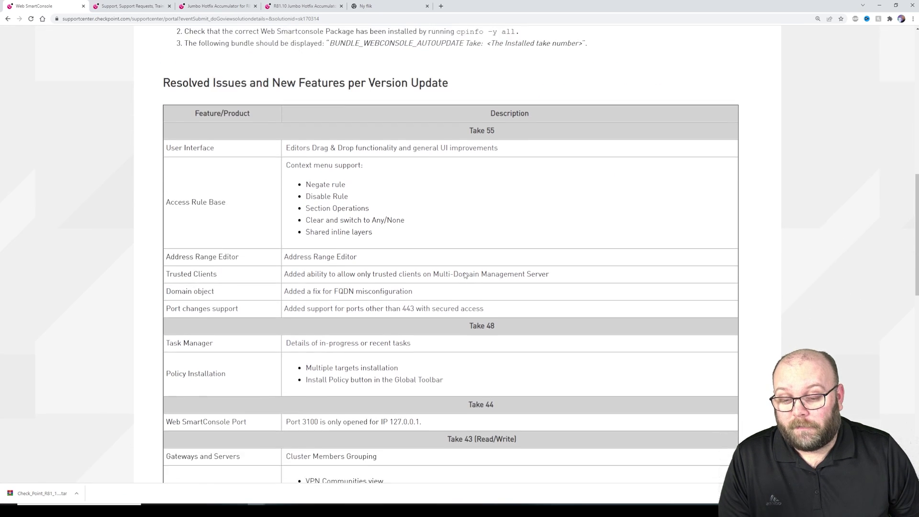
scroll(663, 283, down, 7)
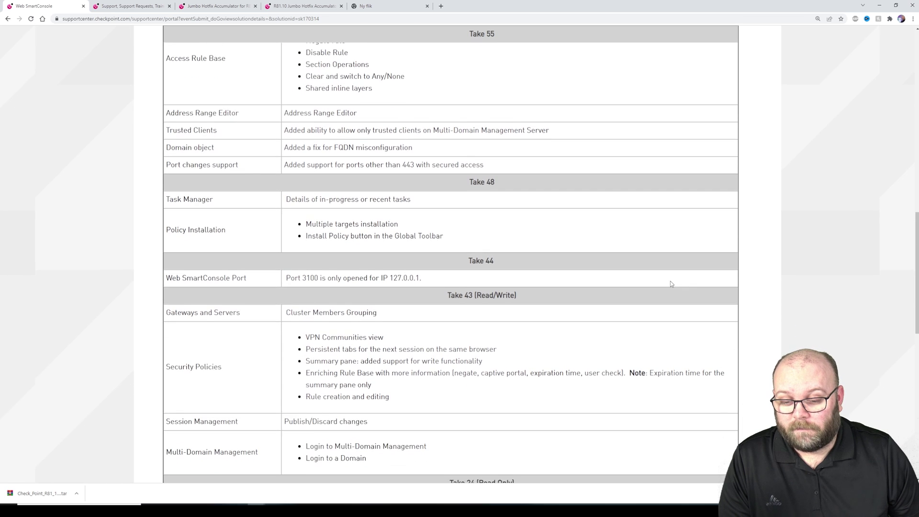
scroll(671, 284, down, 2)
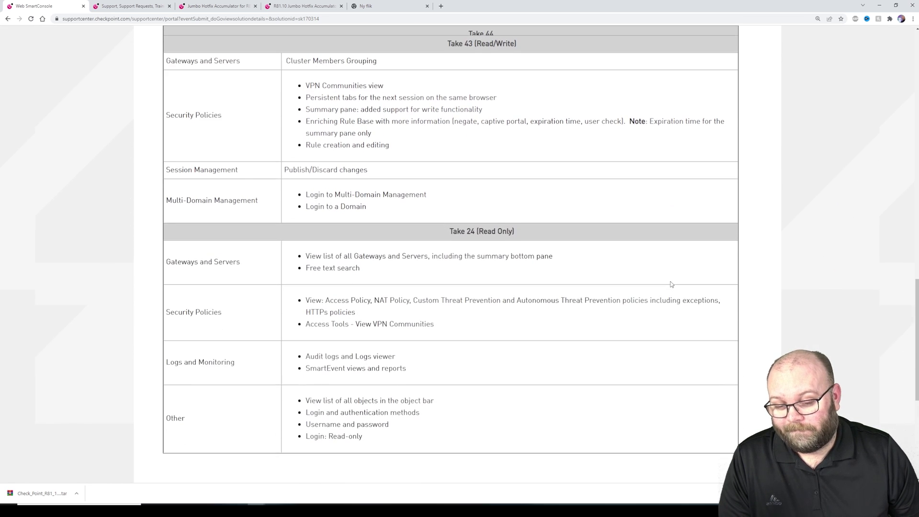
scroll(673, 285, up, 3)
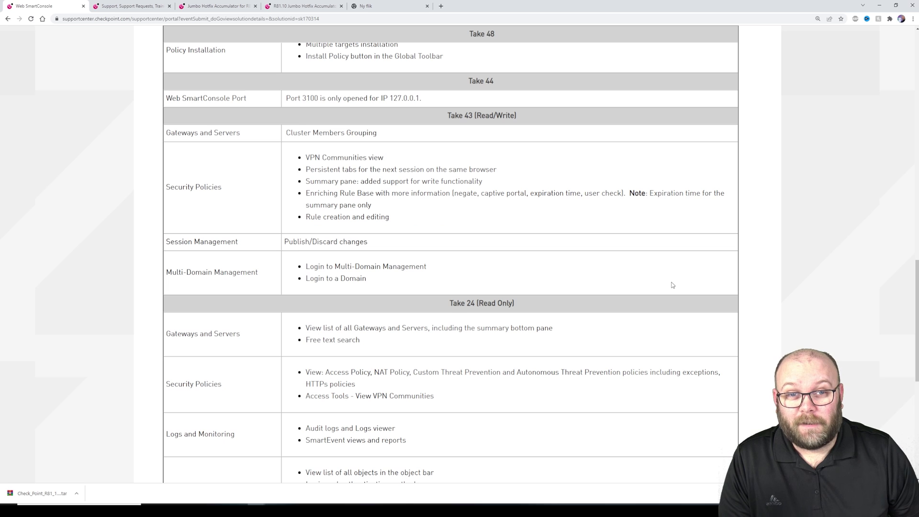
scroll(673, 286, up, 3)
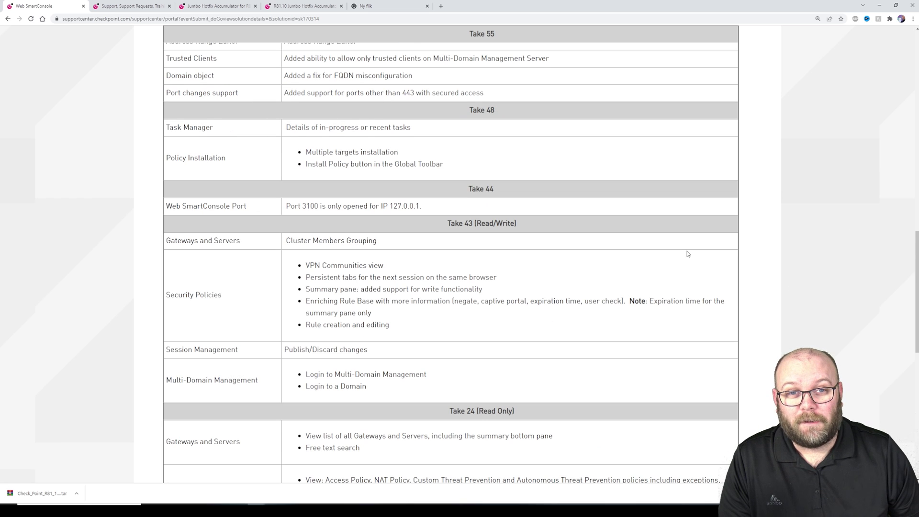